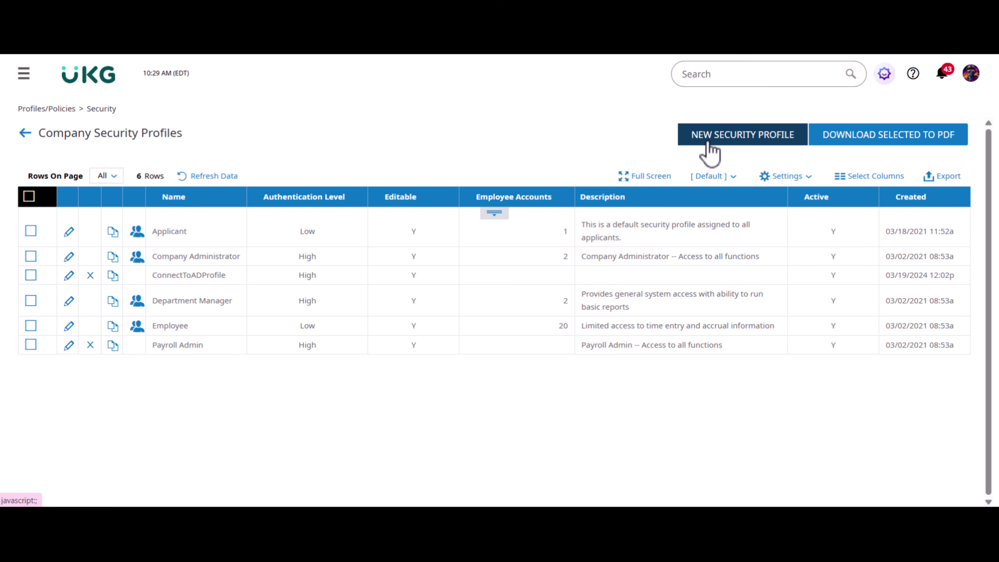
Name the new security profile ConnecttoadProfile and set its HR permission for Employee Information (My Team) to View
left_click(297, 218)
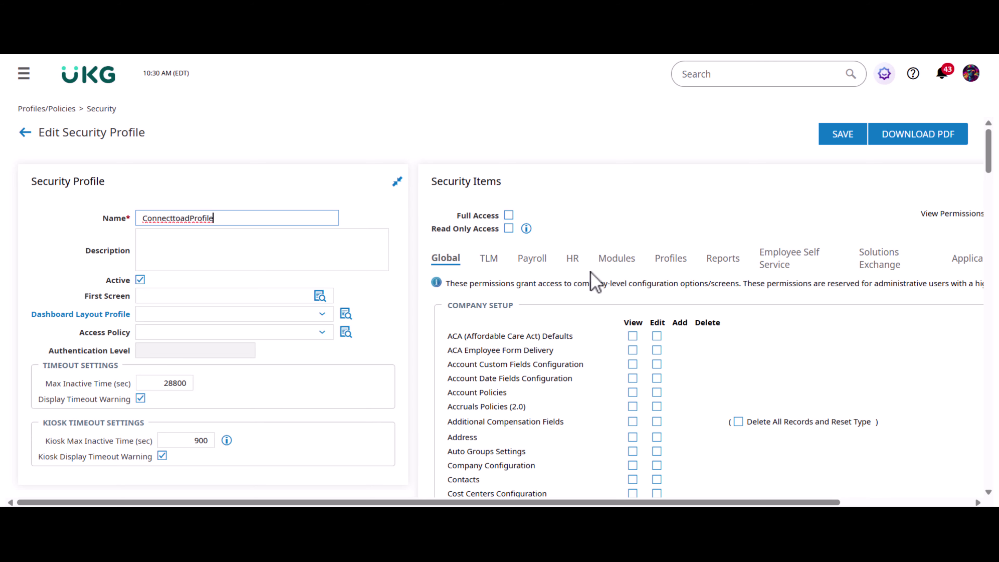
left_click(574, 260)
scroll(629, 350, "down", 5)
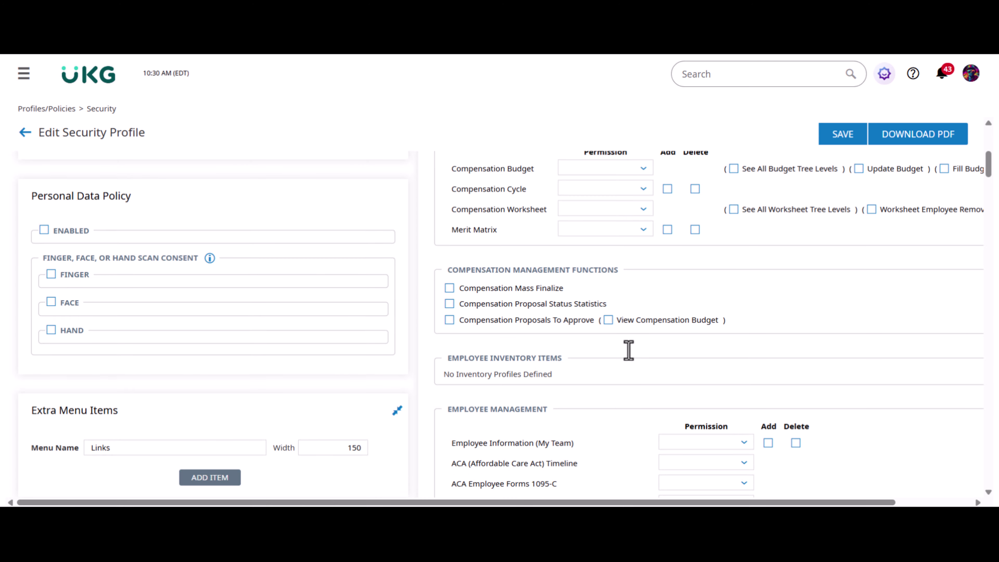
scroll(628, 350, "down", 5)
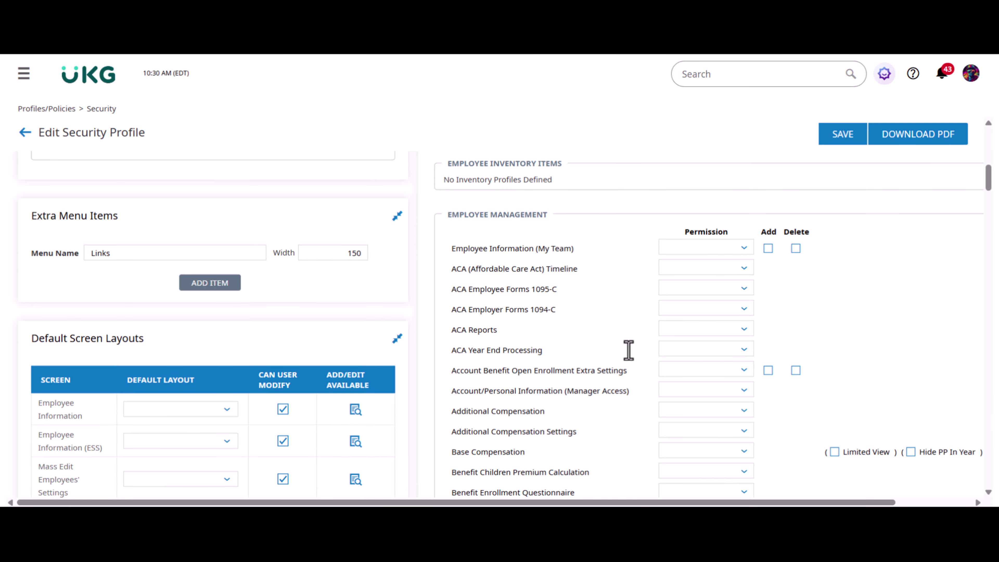
left_click(743, 248)
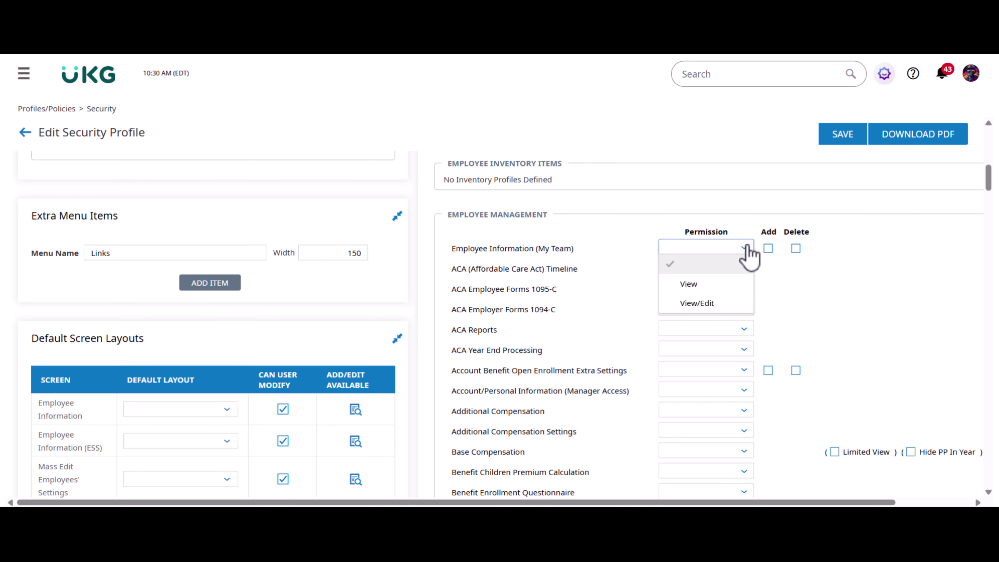
left_click(695, 285)
Set the HR permissions for Account/Personal Information (Manager Access), Cost Centers and Dates to View
scroll(708, 319, "down", 2)
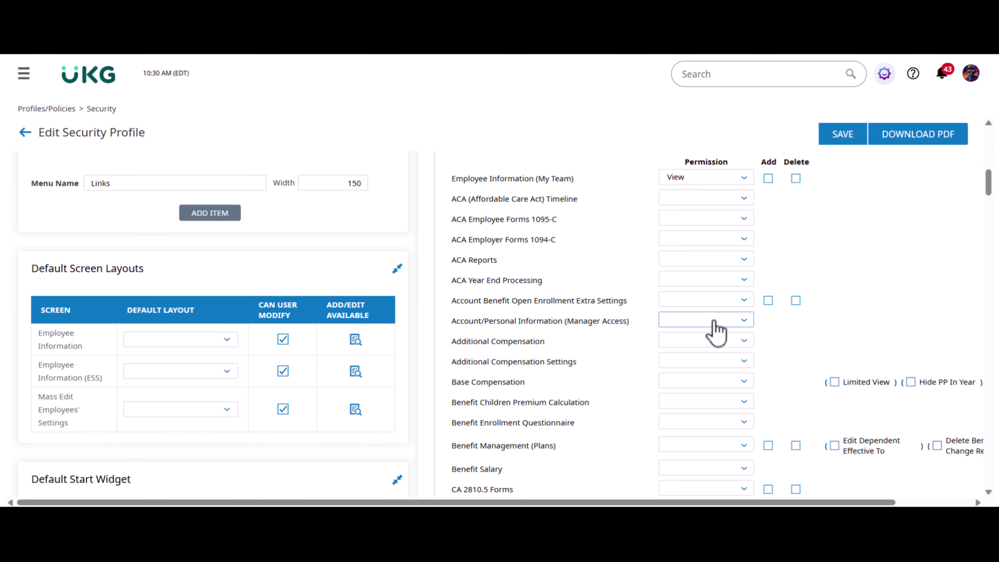
left_click(712, 322)
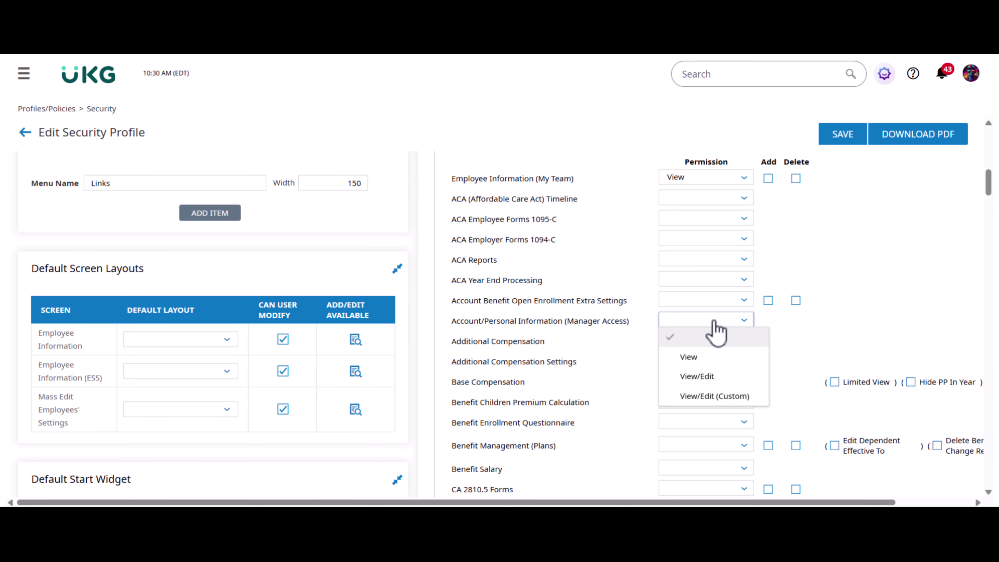
left_click(710, 362)
scroll(725, 378, "down", 5)
left_click(724, 367)
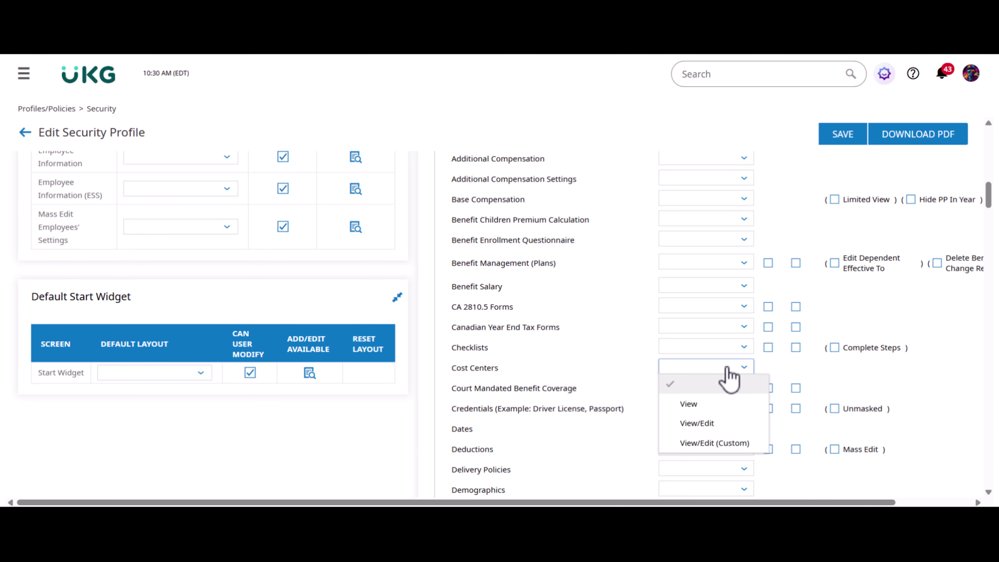
left_click(688, 403)
left_click(719, 431)
left_click(693, 374)
Set the Employee Management permissions for Demographics and Jobs to View
scroll(710, 423, "down", 2)
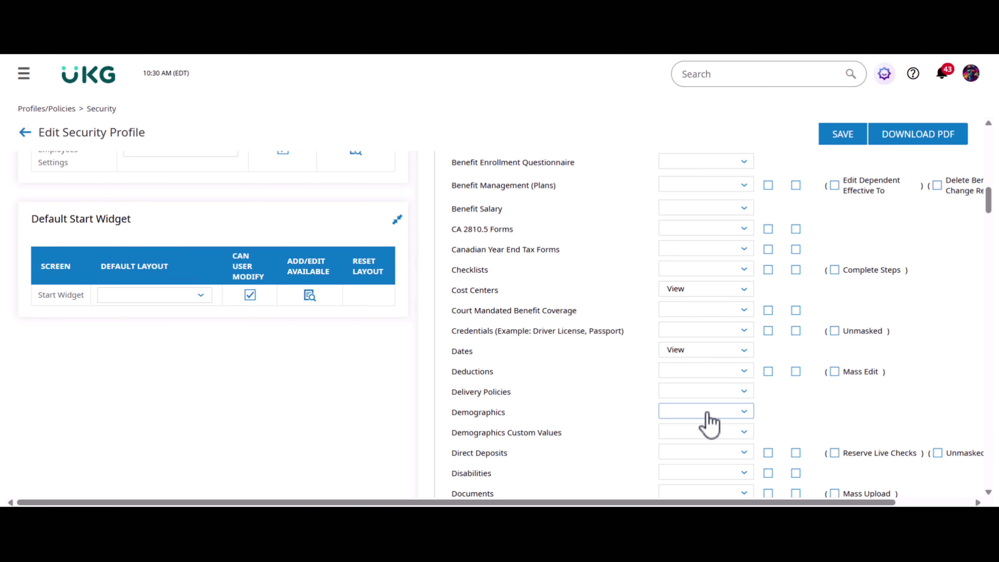
left_click(710, 413)
left_click(692, 451)
scroll(694, 423, "down", 10)
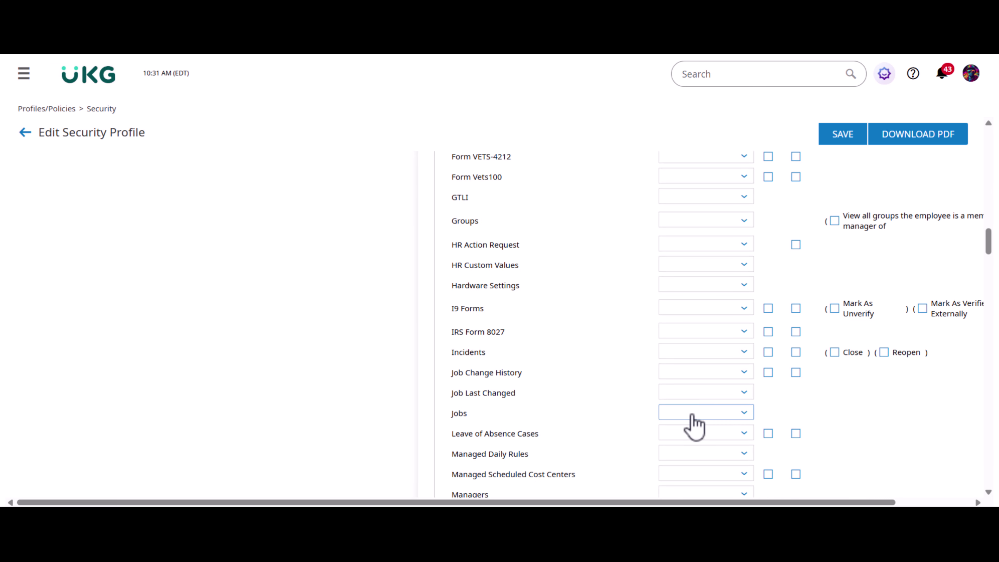
left_click(692, 416)
left_click(692, 448)
Set the Employee Management permissions for Managers and Profiles to View
scroll(724, 361, "down", 5)
left_click(743, 301)
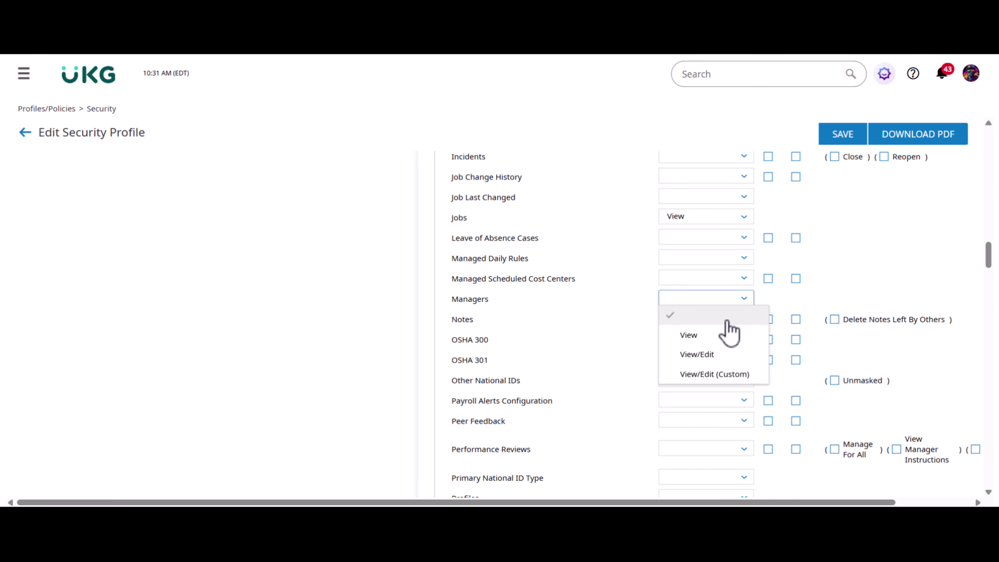
left_click(704, 335)
scroll(720, 366, "down", 1)
left_click(743, 469)
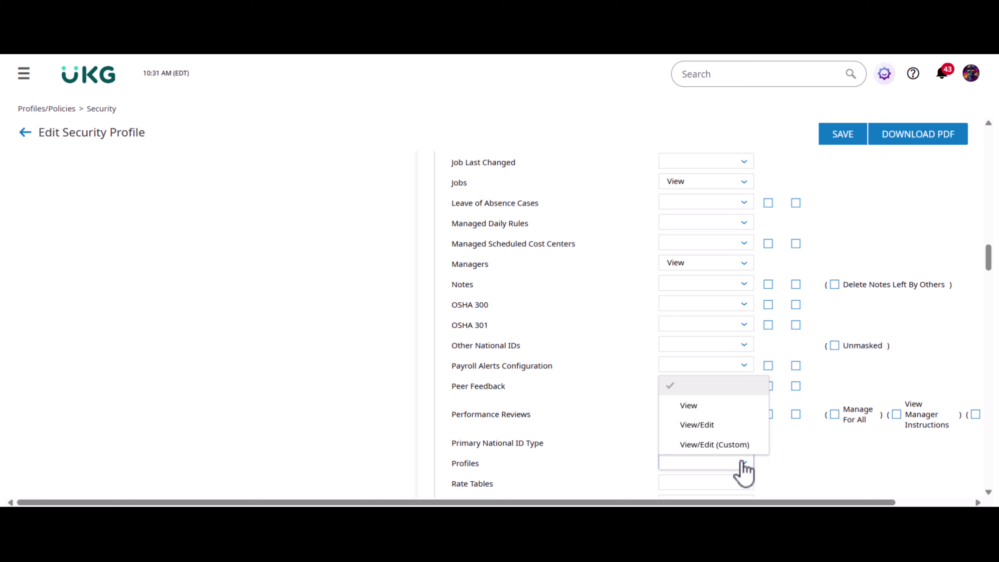
left_click(704, 405)
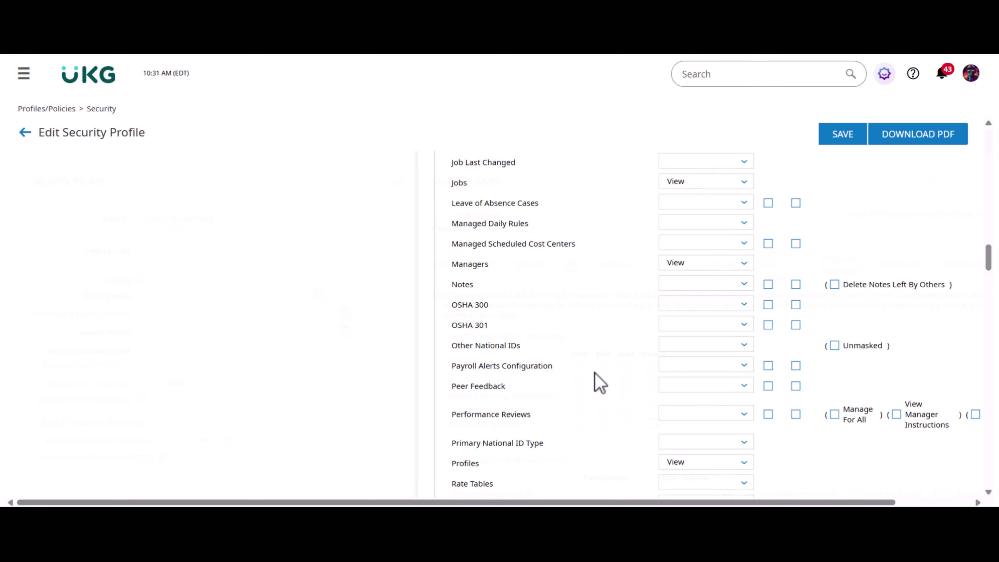
In the Modules' REST API Resources, grant View and Edit for Employees and Employees (me), and View for Employees (Changed)
left_click(616, 254)
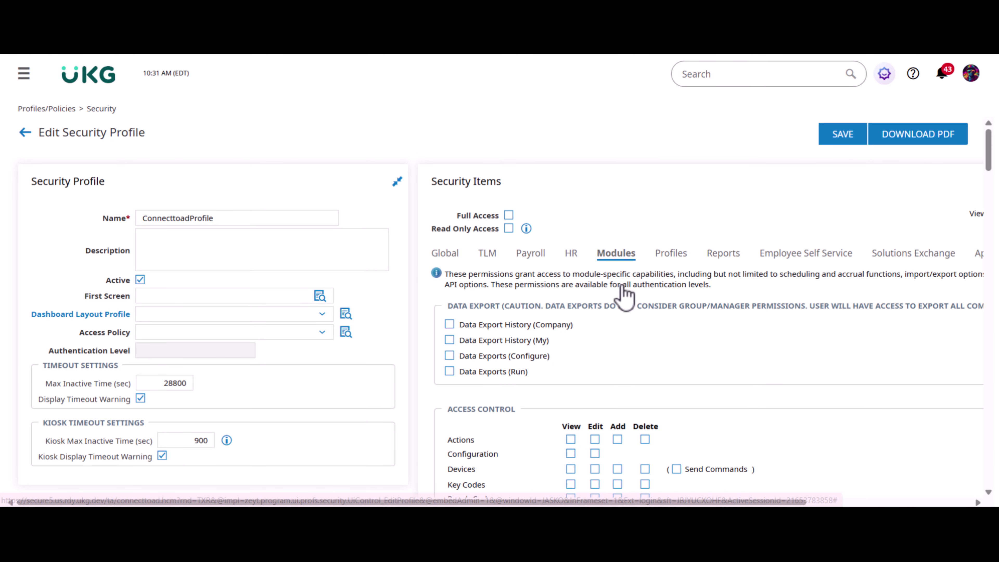
scroll(630, 326, "down", 10)
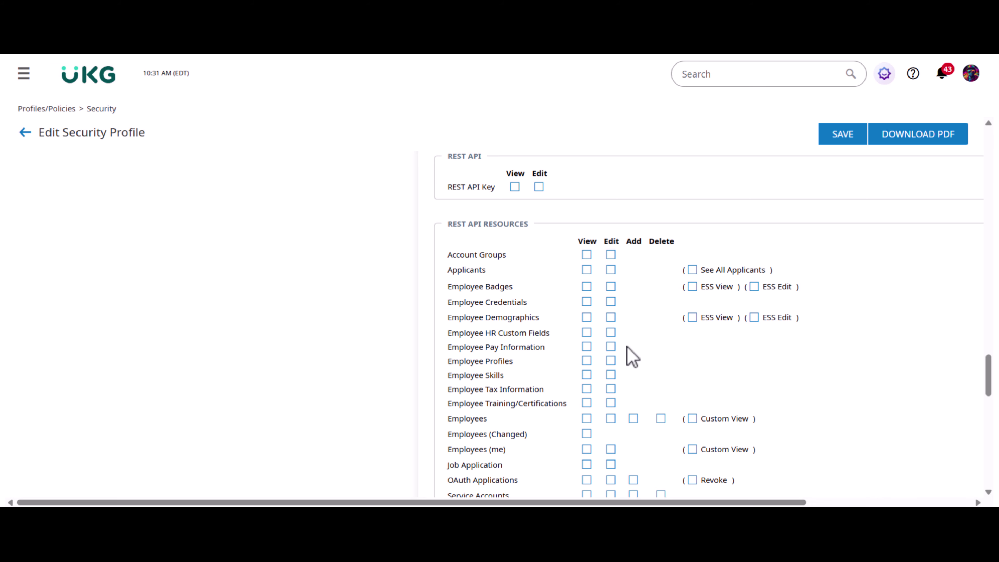
scroll(630, 374, "down", 1)
left_click(586, 411)
left_click(610, 411)
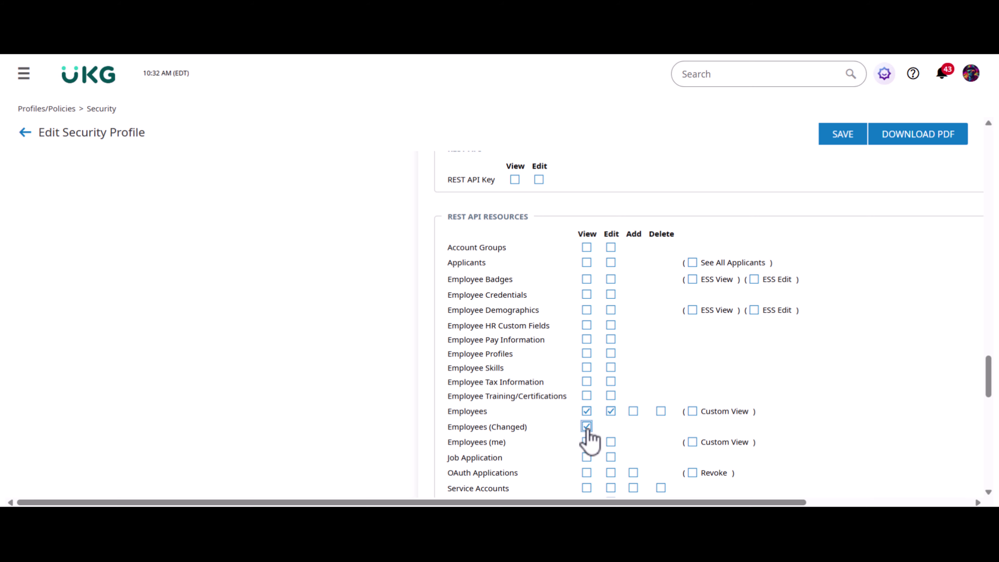
left_click(587, 441)
left_click(610, 442)
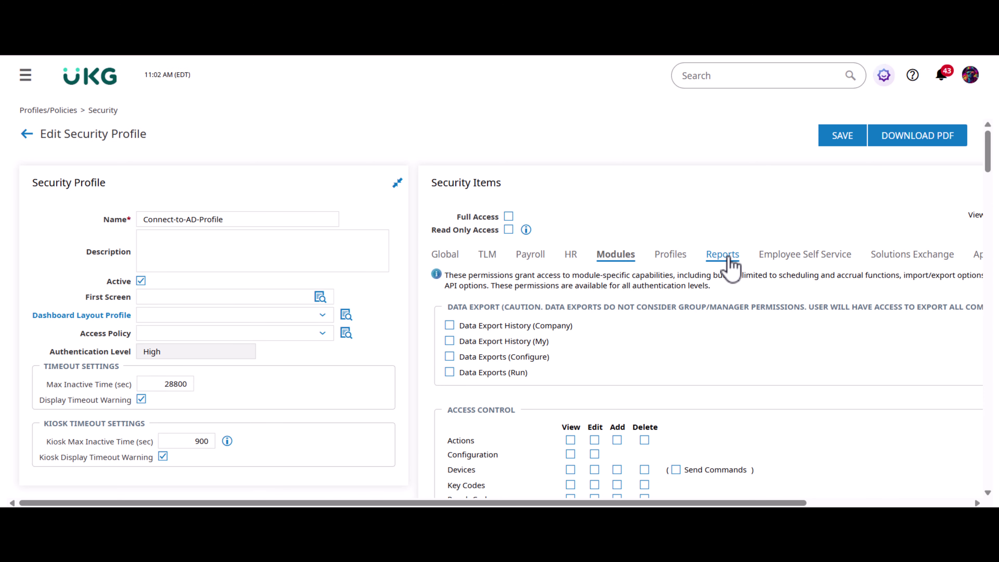
Allow Export Reports in CSV format in the Reports permissions and save the security profile
left_click(727, 266)
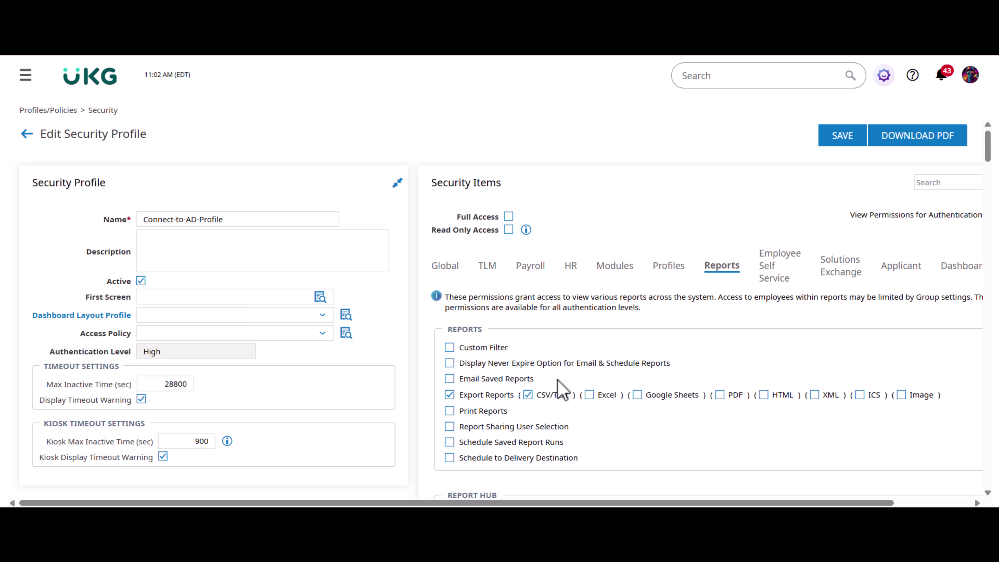
left_click(838, 139)
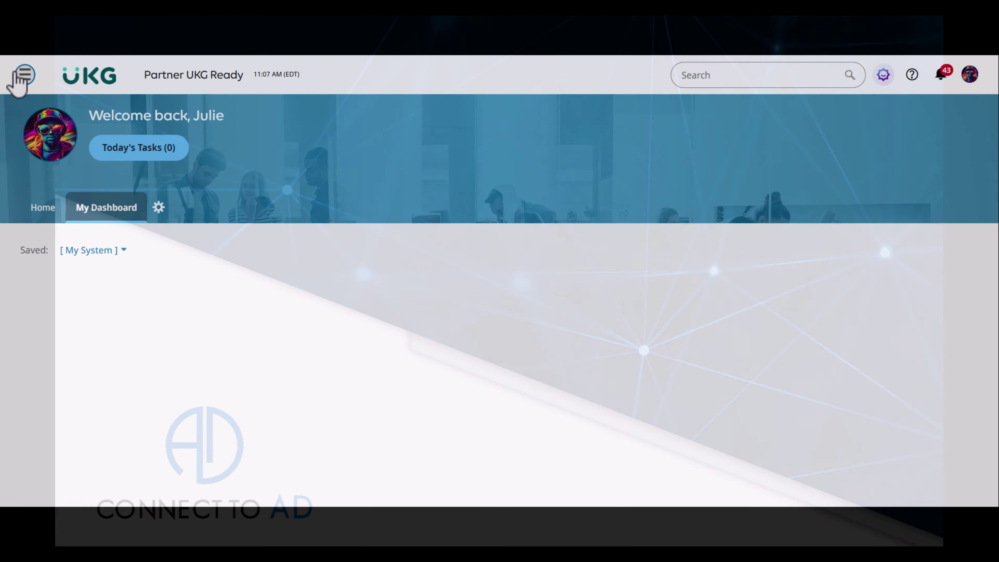
Open the Login Config settings of the global Company Setup and go to the Service Accounts section
left_click(17, 74)
left_click(216, 101)
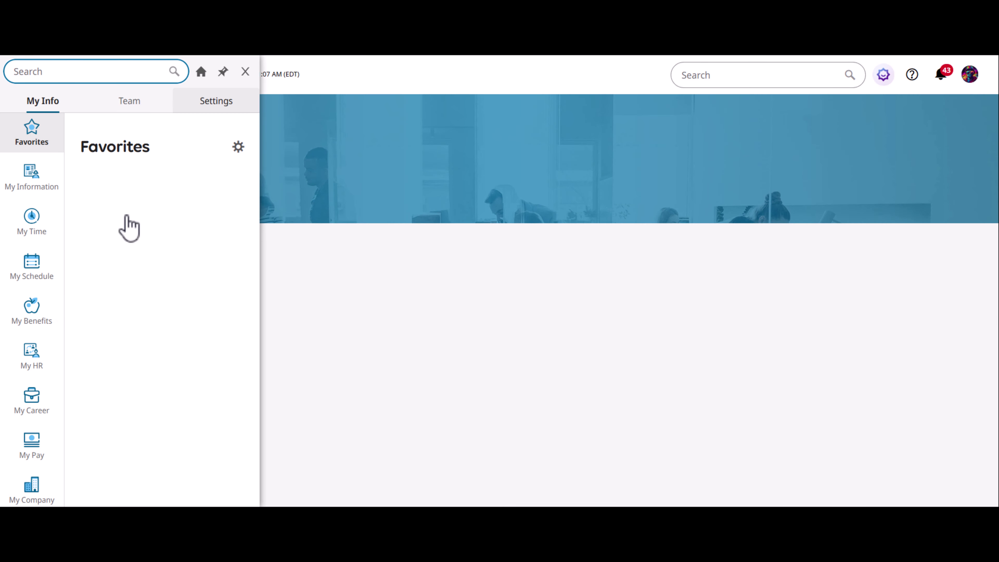
left_click(86, 256)
scroll(101, 196, "down", 4)
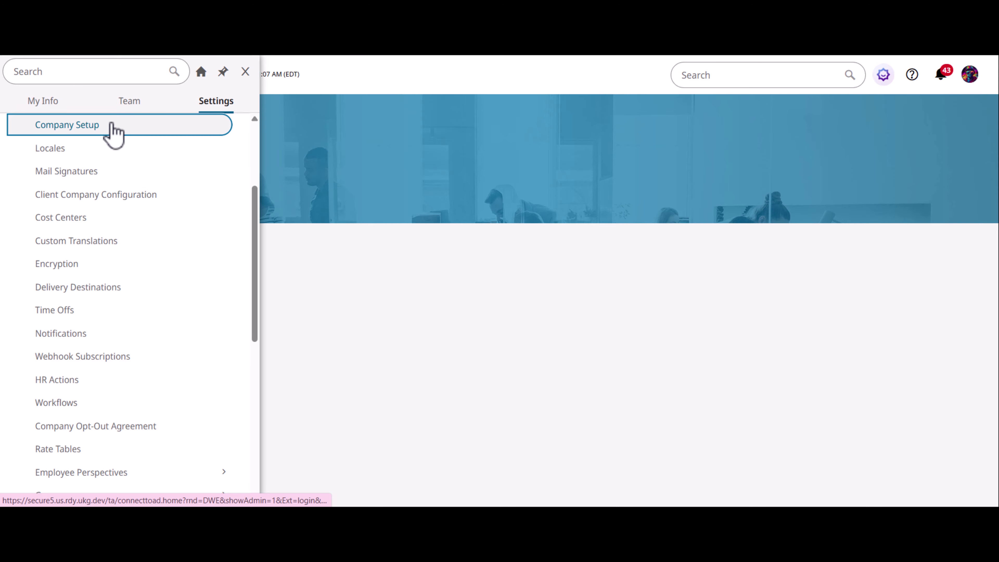
left_click(112, 125)
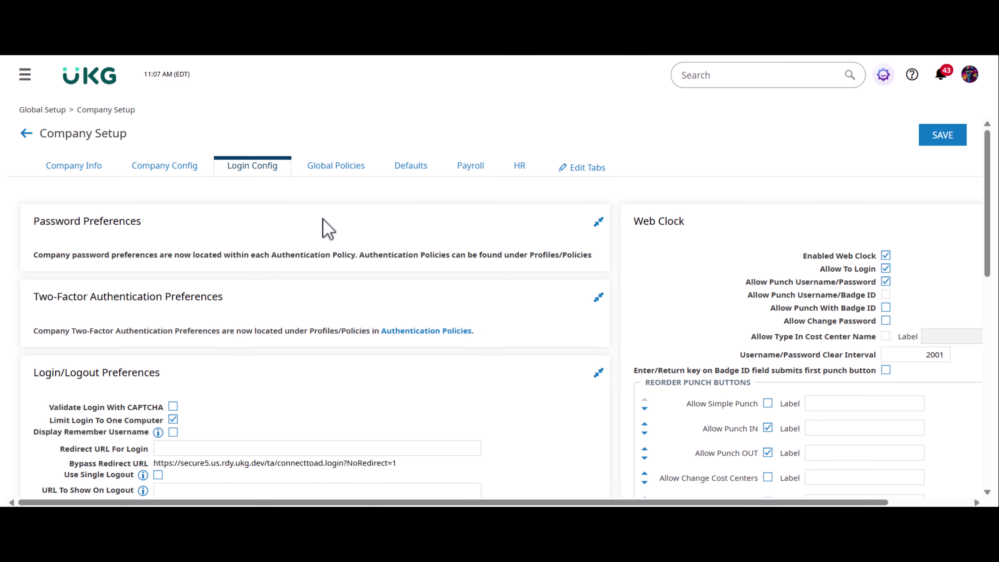
scroll(328, 231, "down", 15)
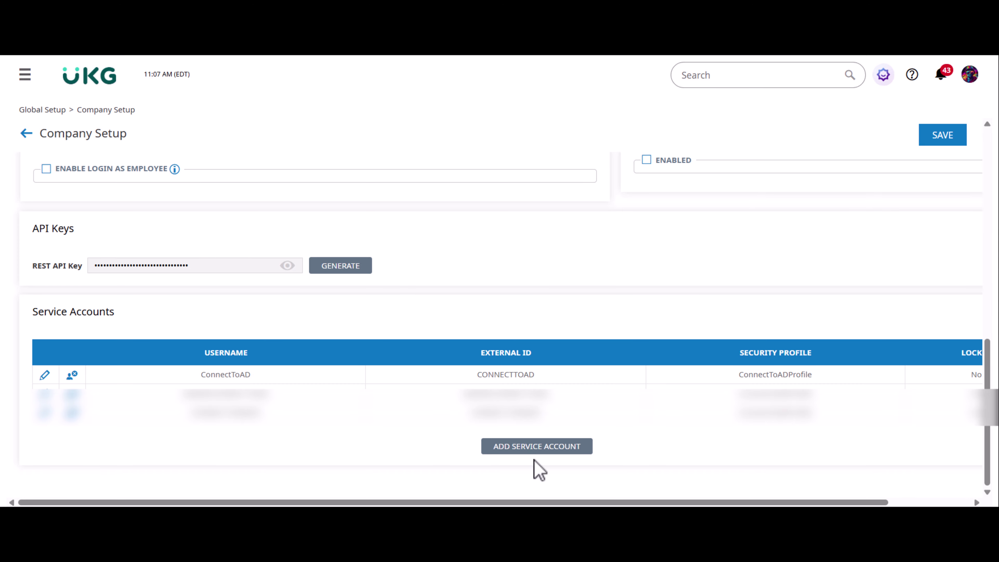
Add a service account with username and External Id CONNECT-TO-AD, and enter its password
left_click(536, 448)
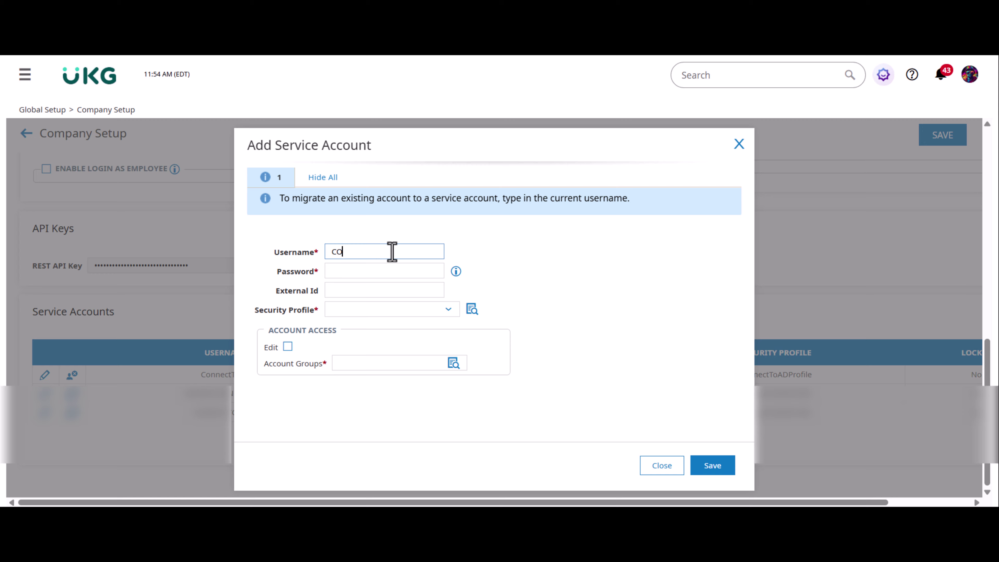
type("ONNECT-TO-AD")
left_click(371, 272)
type("•••••••••••••••••")
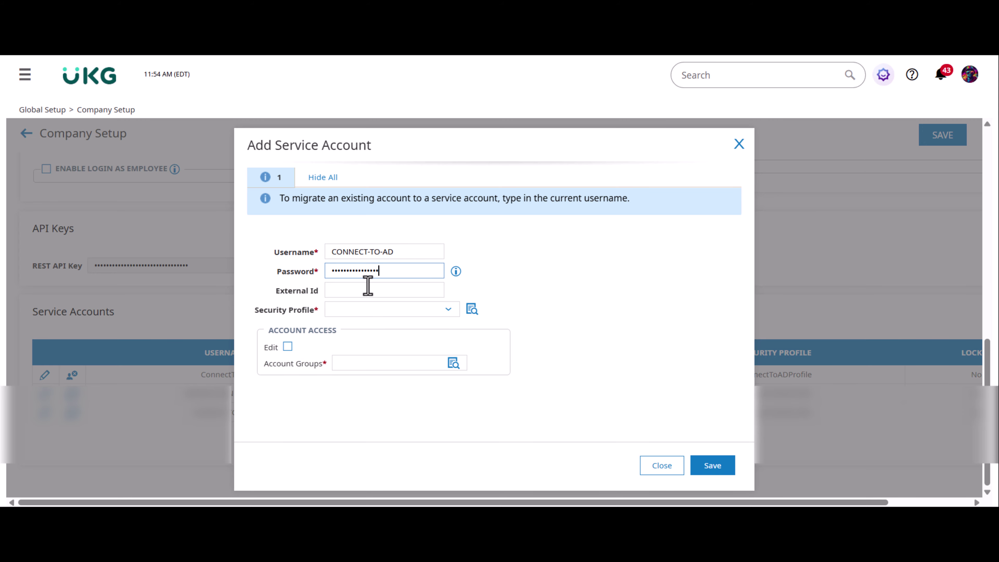
left_click(366, 291)
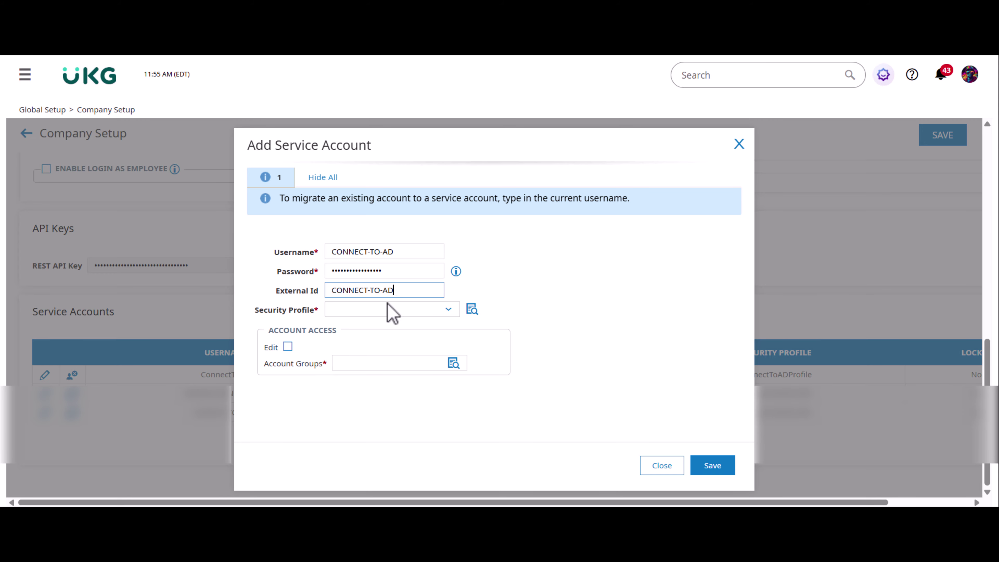
type("CONNECT-TO-AD")
Assign the security profile Connect-to-AD-Profile and the account group All Company Employees to the service account
left_click(449, 311)
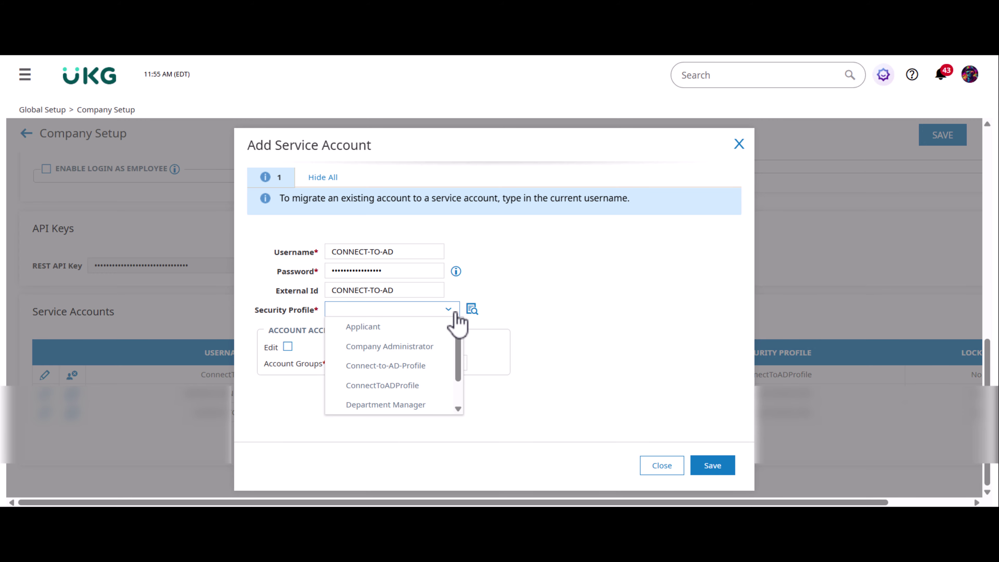
left_click(417, 366)
left_click(453, 361)
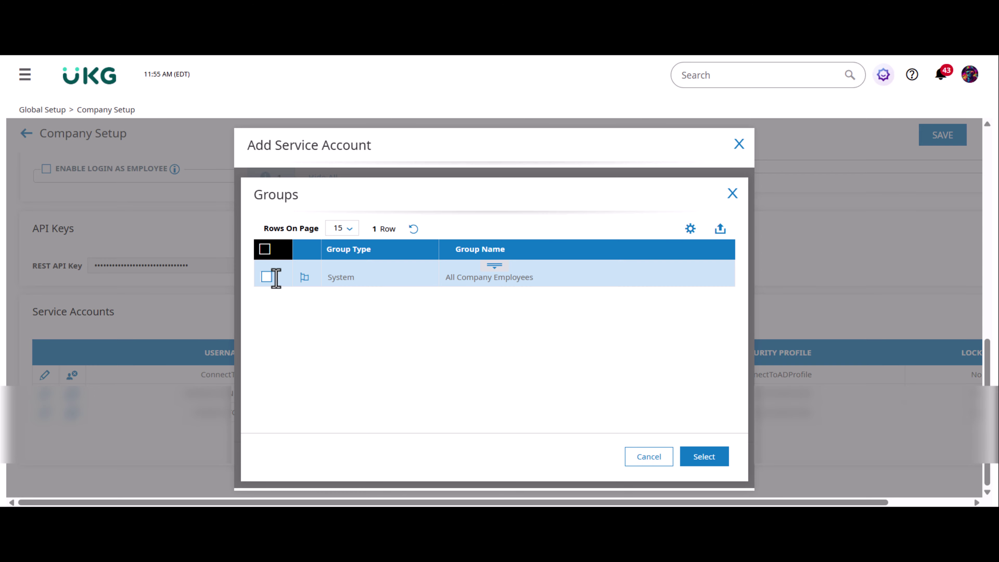
left_click(713, 459)
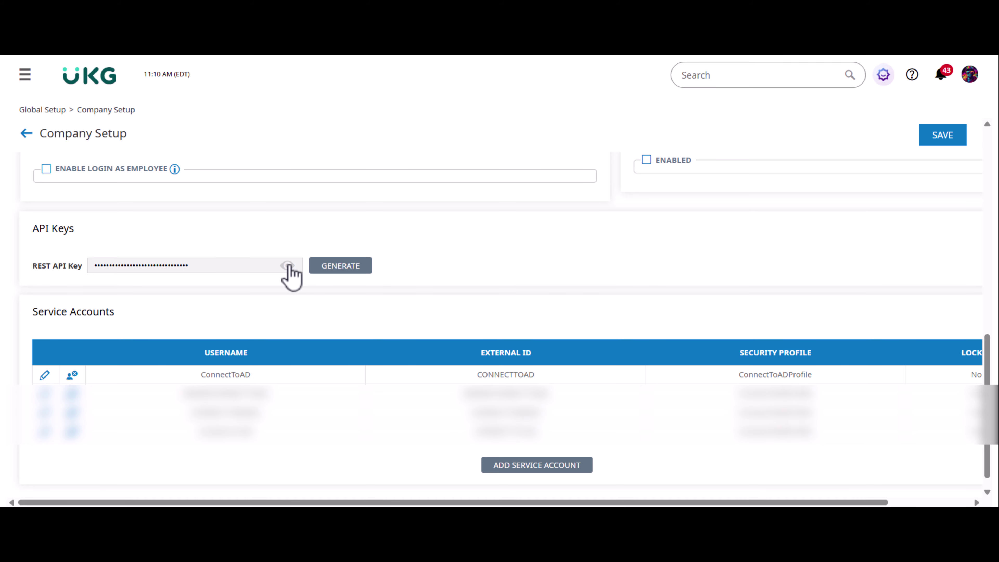
Reveal the REST API key, select its whole value, and hide it again
left_click(288, 266)
left_click(238, 262)
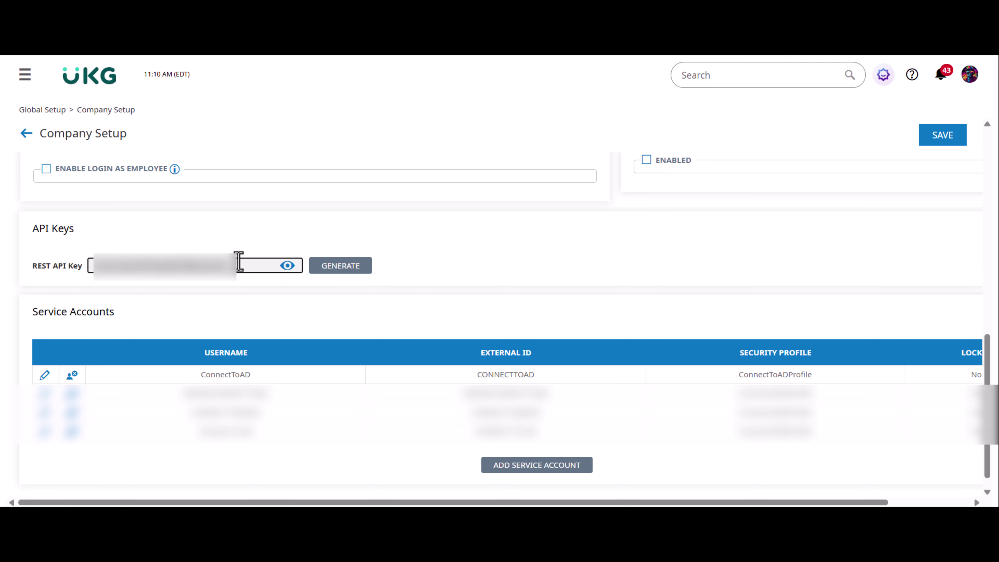
left_click_drag(239, 262, 82, 253)
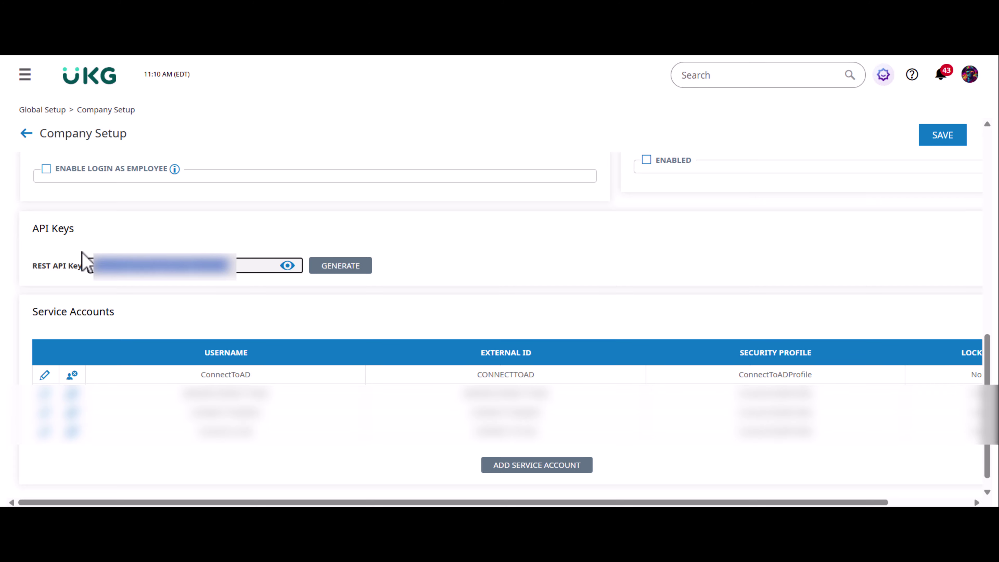
left_click(288, 266)
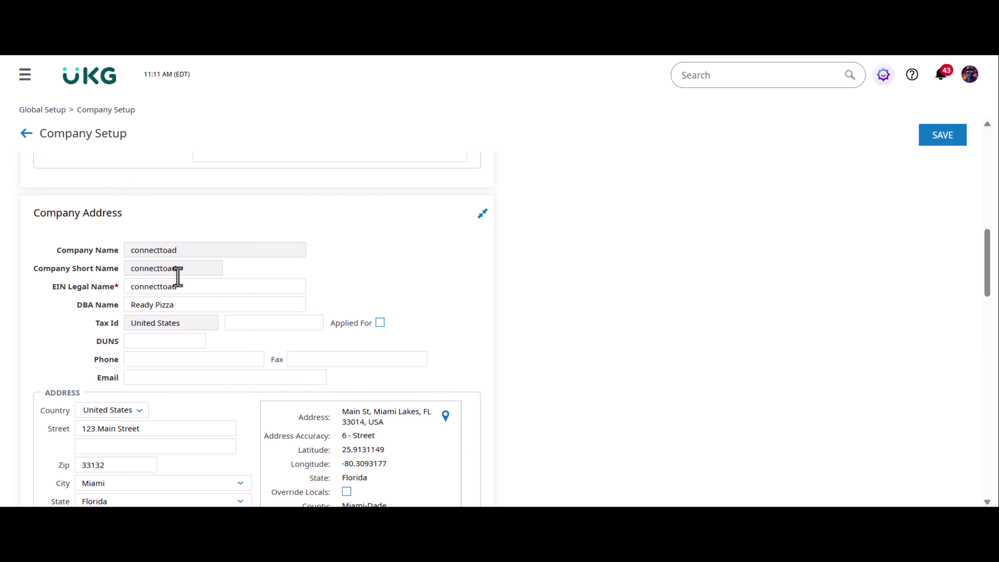
Select the Company Short Name under Company Address and the base part of the site's URL
left_click_drag(181, 269, 122, 277)
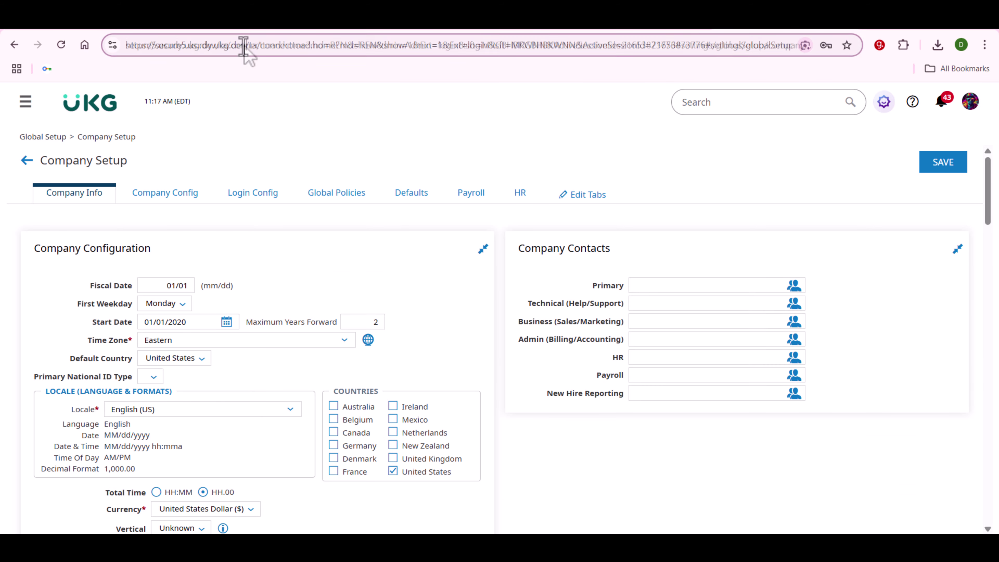
left_click_drag(245, 45, 126, 44)
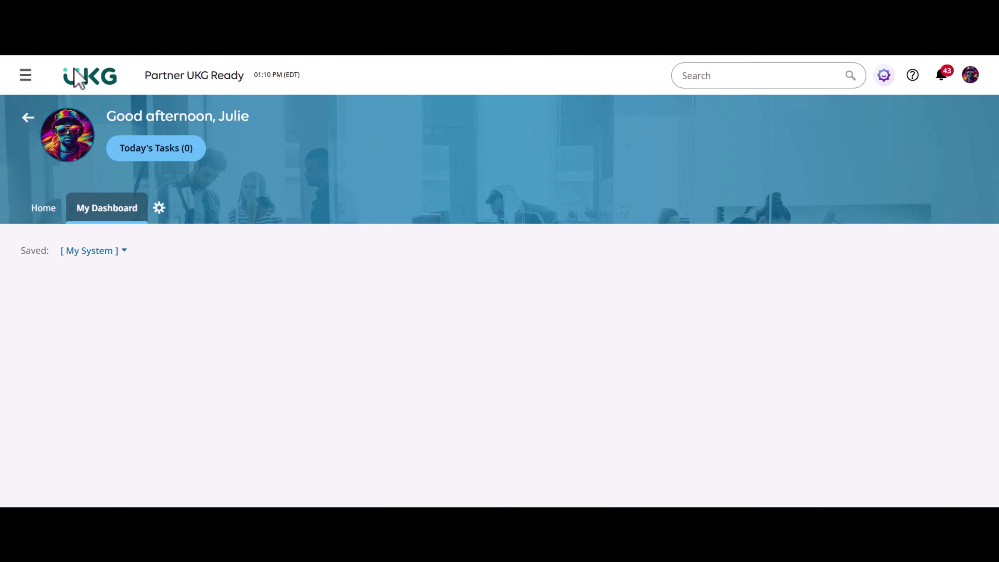
Open the Report Hub from My Reports and start building a new report
left_click(22, 74)
left_click(50, 106)
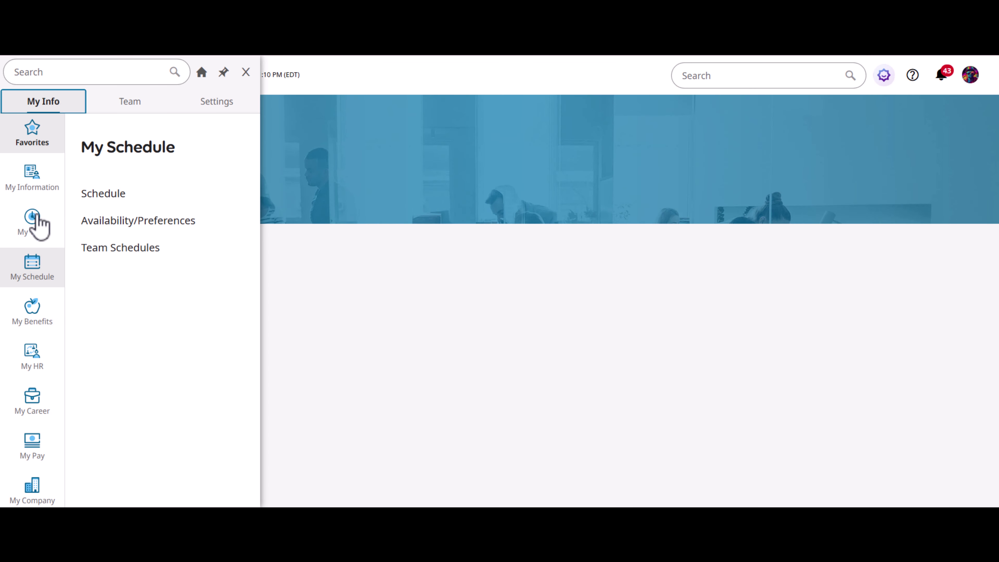
scroll(32, 354, "down", 3)
left_click(31, 390)
left_click(29, 419)
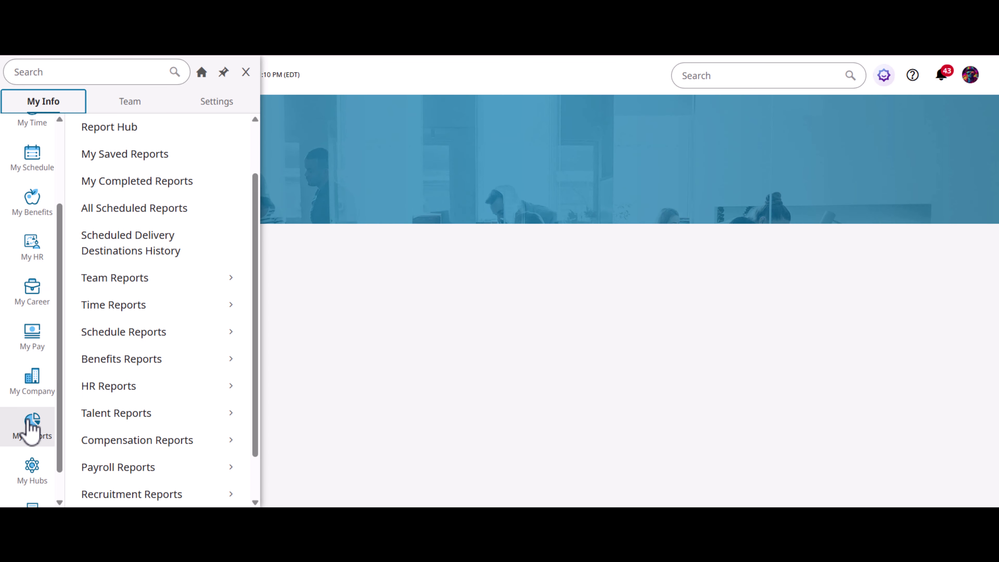
left_click(162, 128)
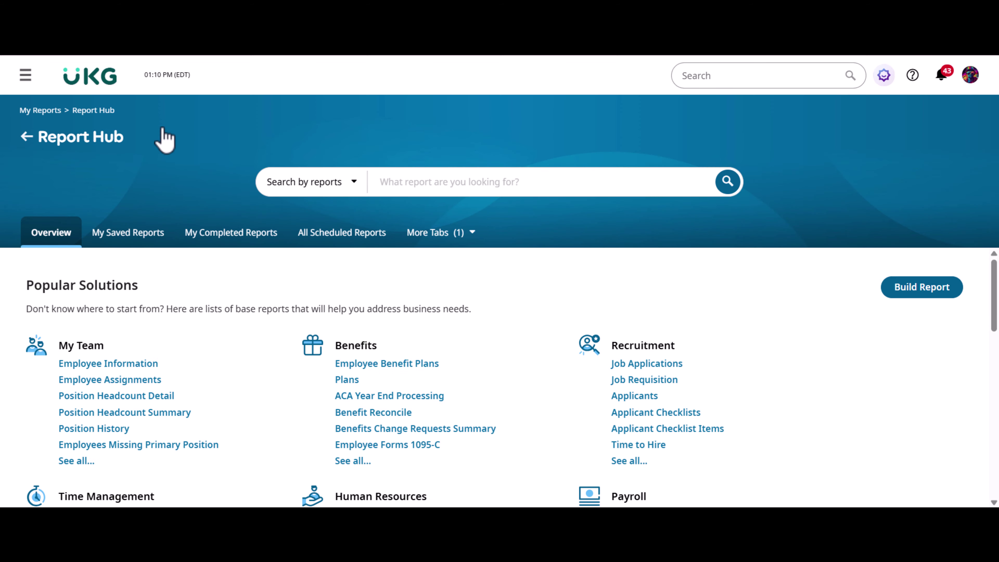
left_click(893, 289)
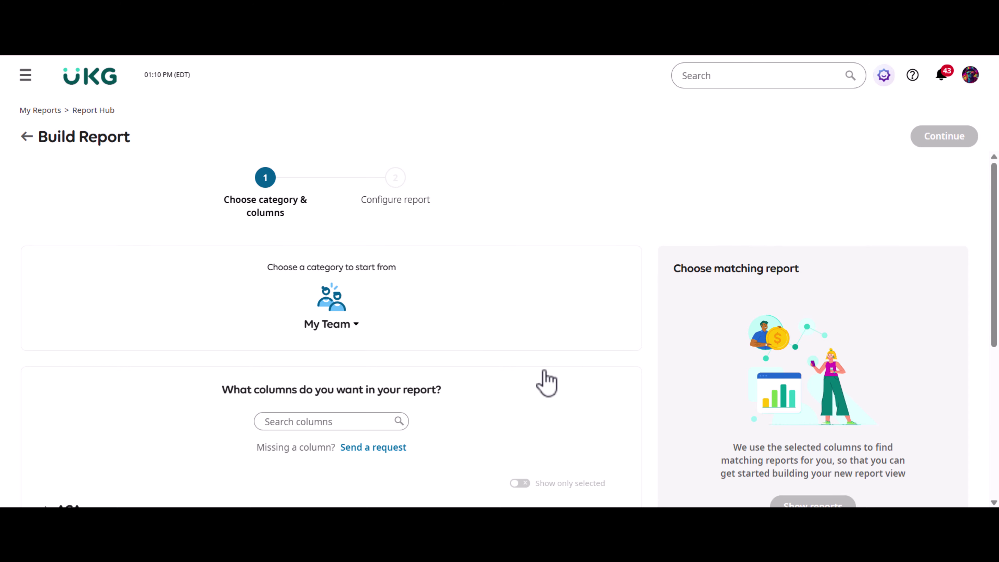
Choose the columns Employee: Employee Id, Employee: Account Id and Employee: Status for the report
left_click(355, 418)
type("Employee ID")
scroll(74, 439, "down", 3)
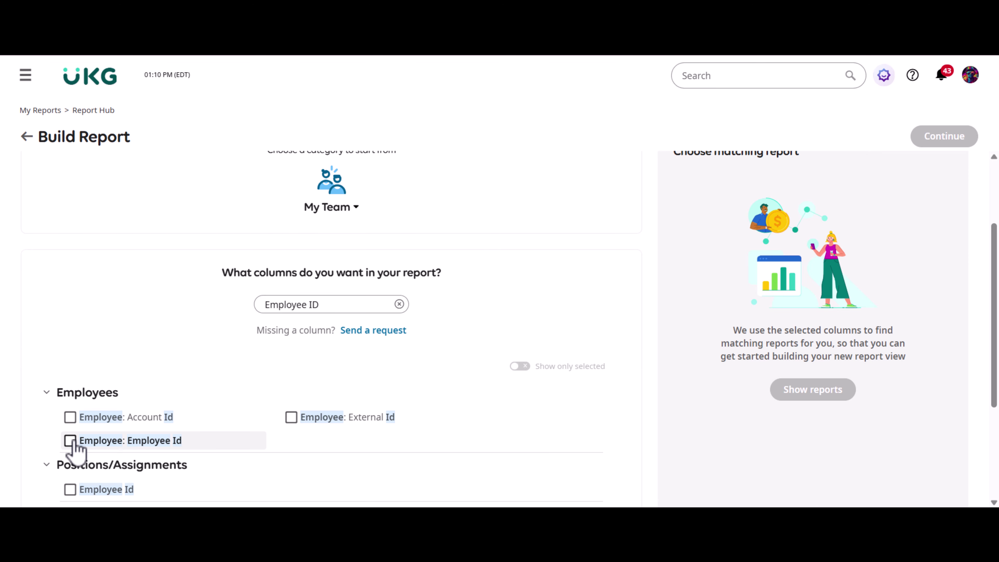
left_click(70, 441)
left_click(70, 417)
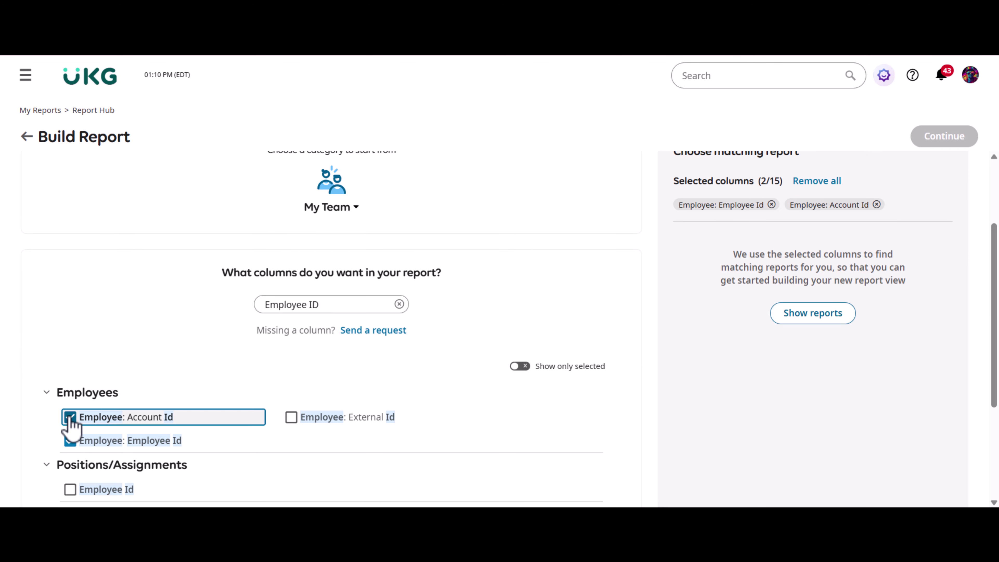
triple_click(334, 303)
type("Employee status")
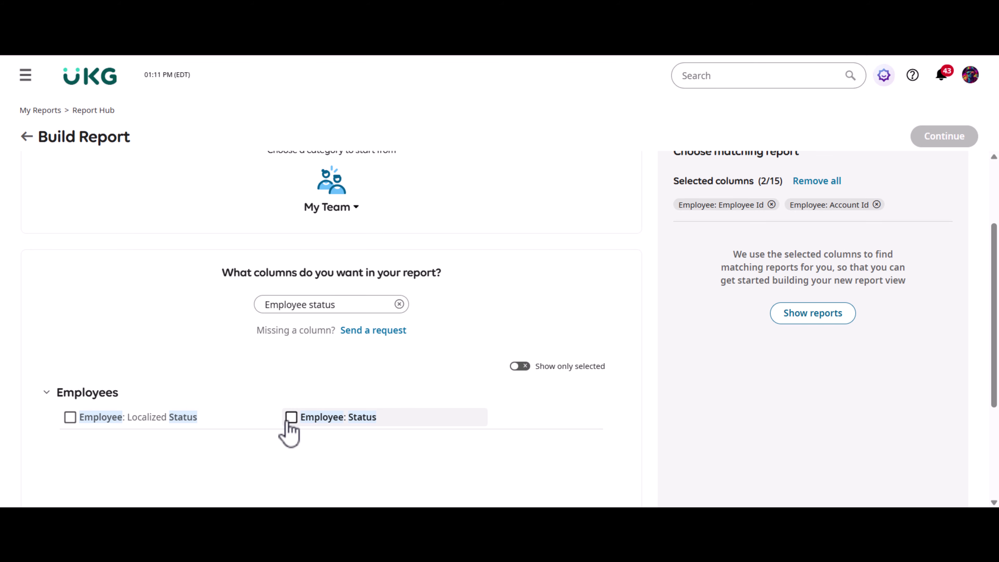
left_click(291, 417)
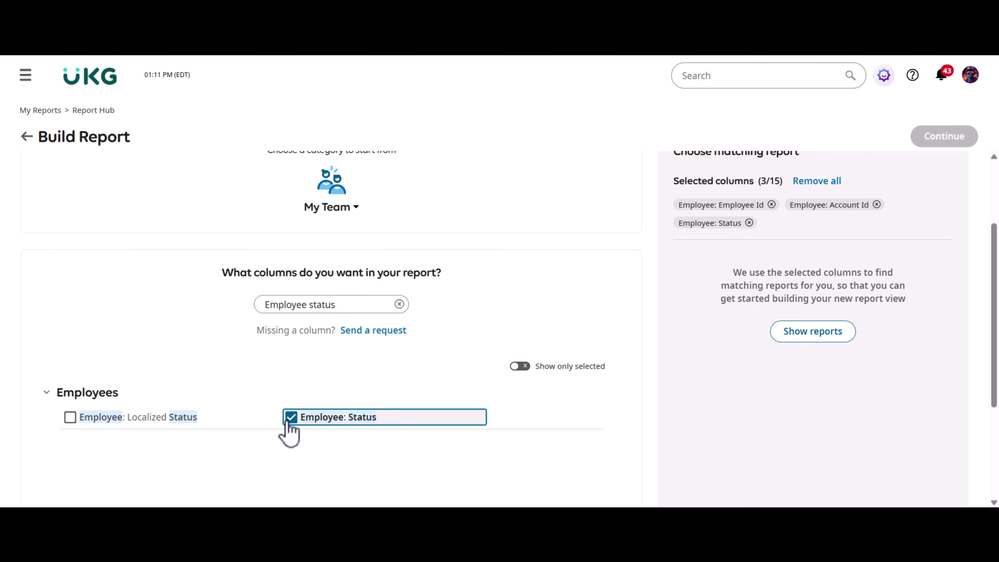
Base the report on the matching Employee Information report and include its default columns as well as the selected ones
left_click(826, 333)
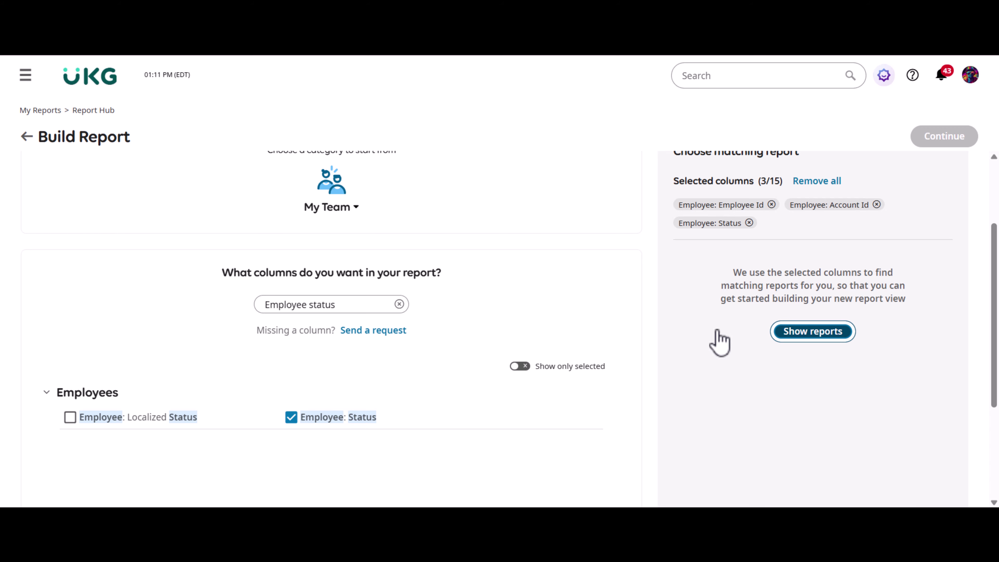
left_click(683, 323)
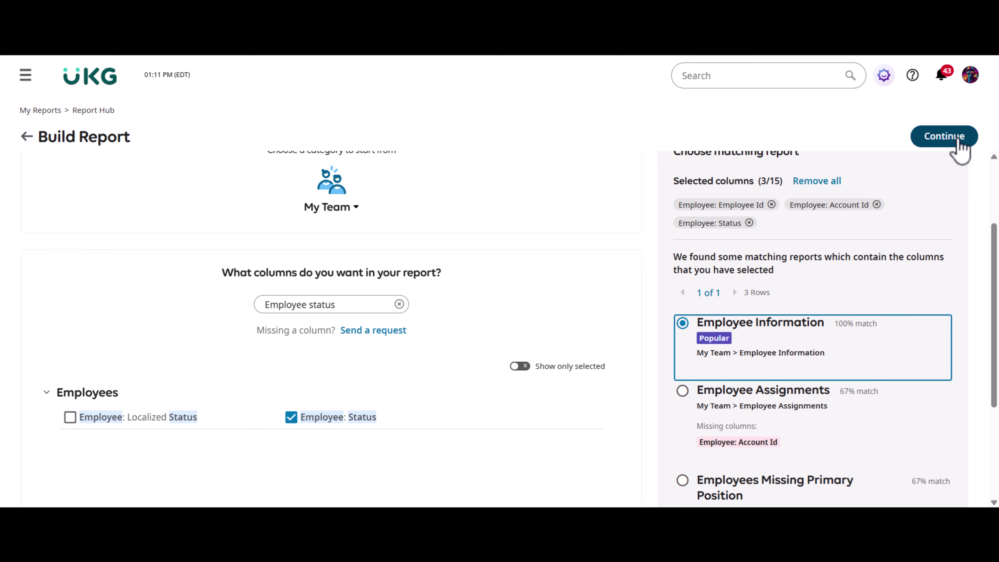
left_click(959, 146)
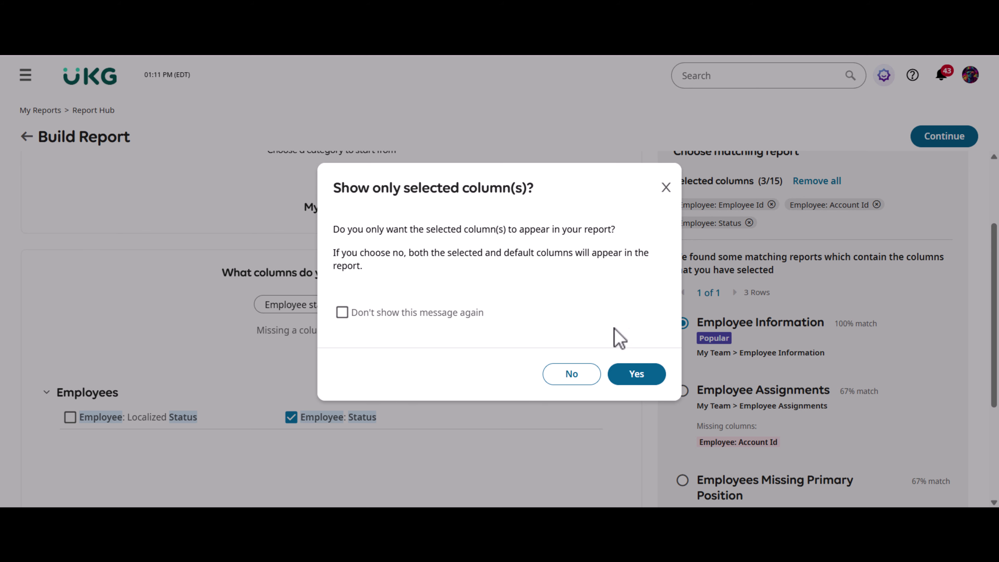
left_click(575, 374)
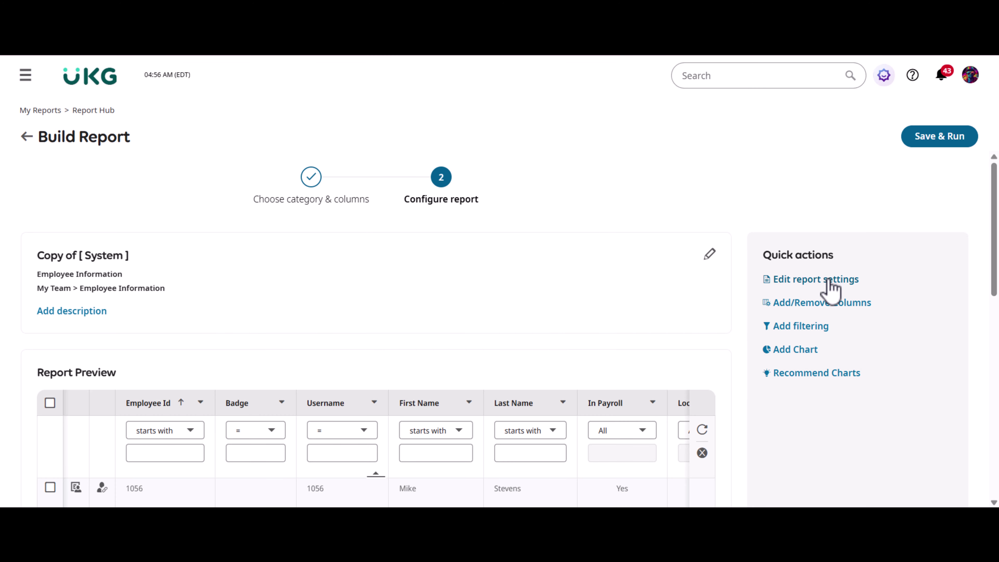
Name the report Connect to AD Report with the description "This report is exclusively meant to be used with Connect to AD. Please do not edit this report."
left_click(829, 280)
type("Conn")
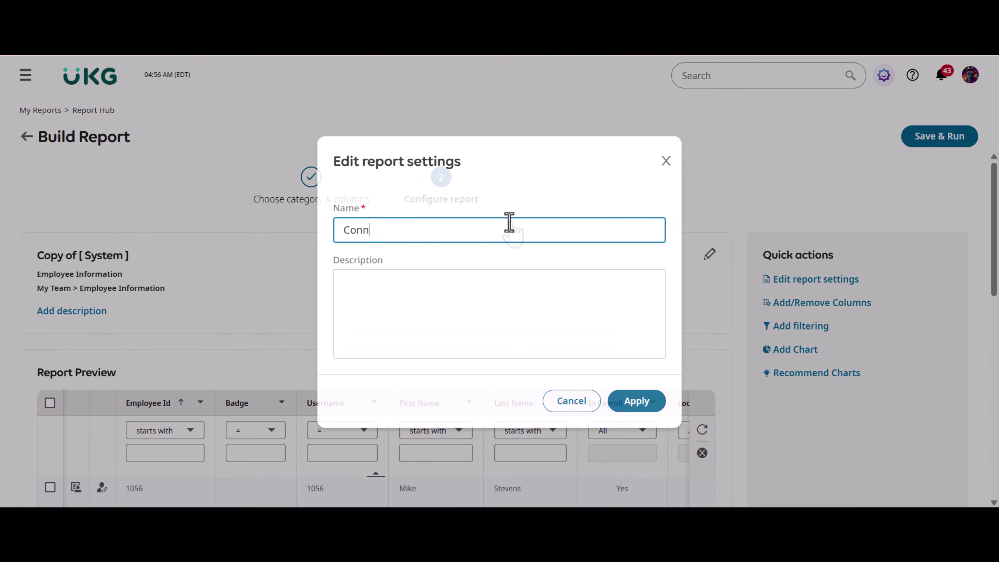
type("ect to AD Report")
left_click(473, 286)
type("T")
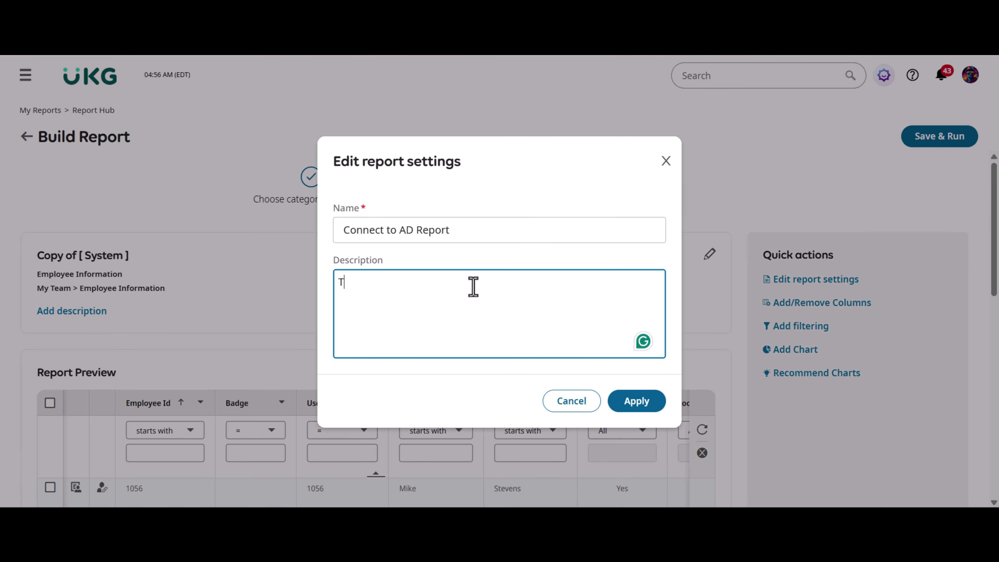
type("his report is exclusively meant to be use")
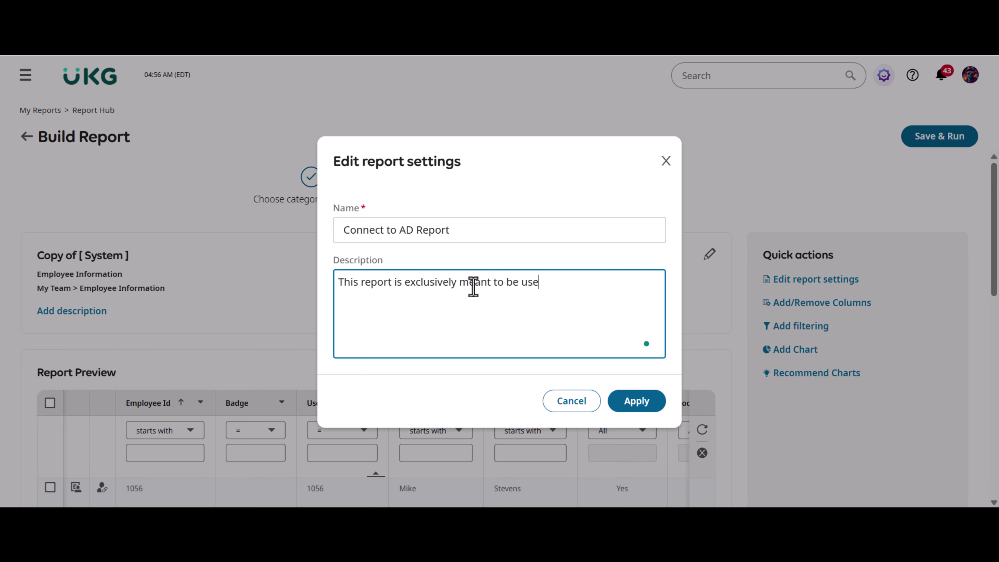
type("d with Connect to AD. Pleas")
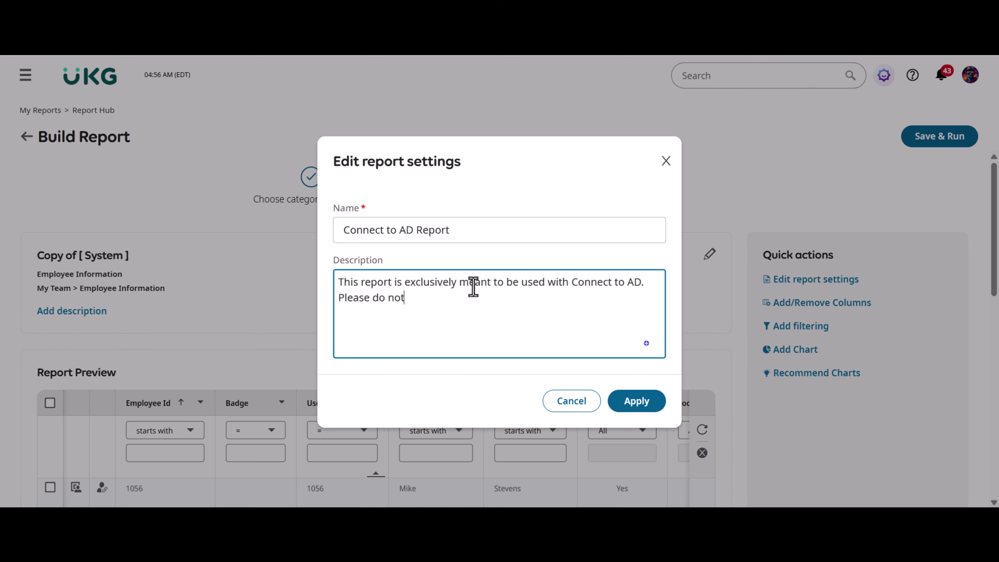
type("e do not edit this report.")
left_click(636, 401)
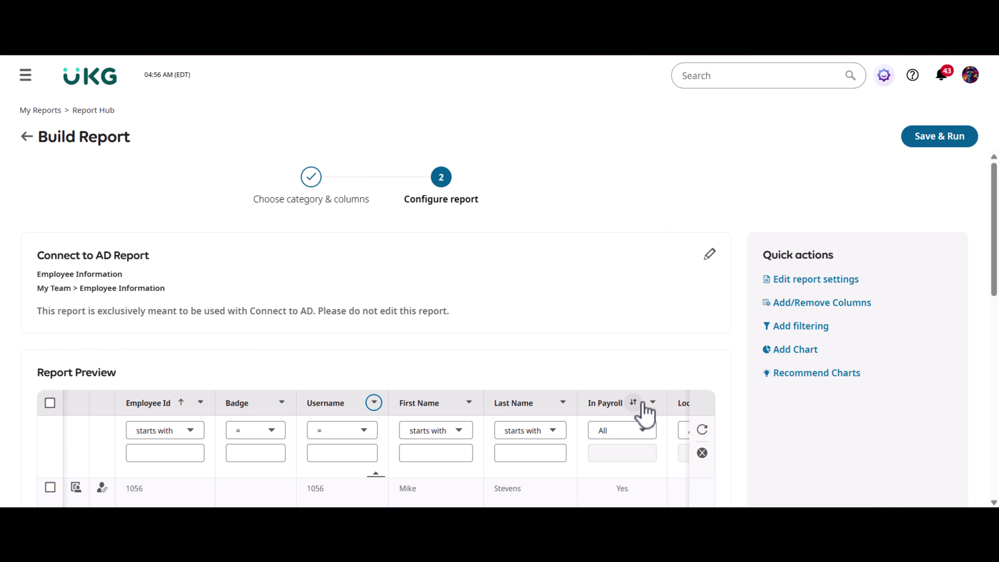
Open the report's column selection, and save and run the Connect to AD Report
left_click(821, 303)
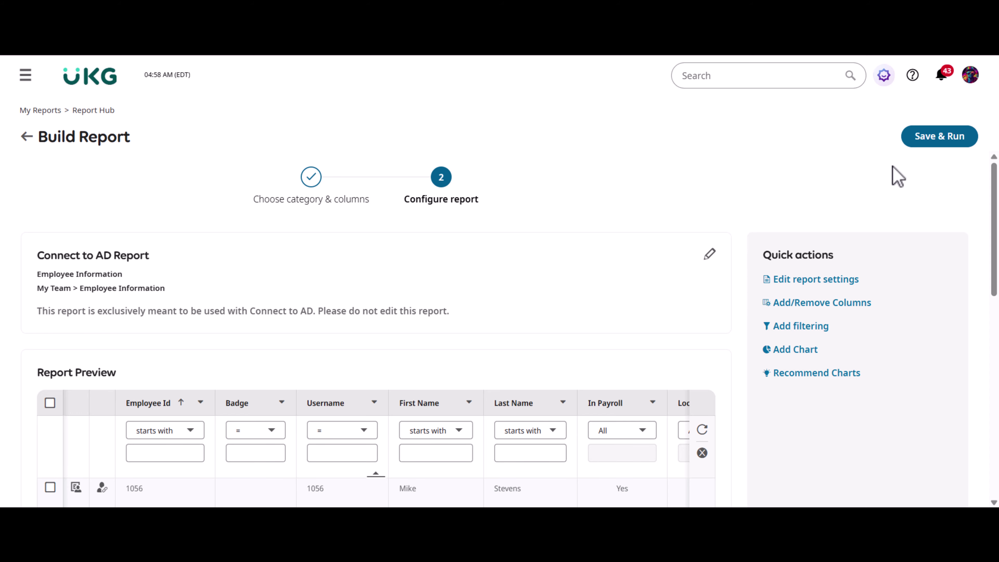
left_click(958, 141)
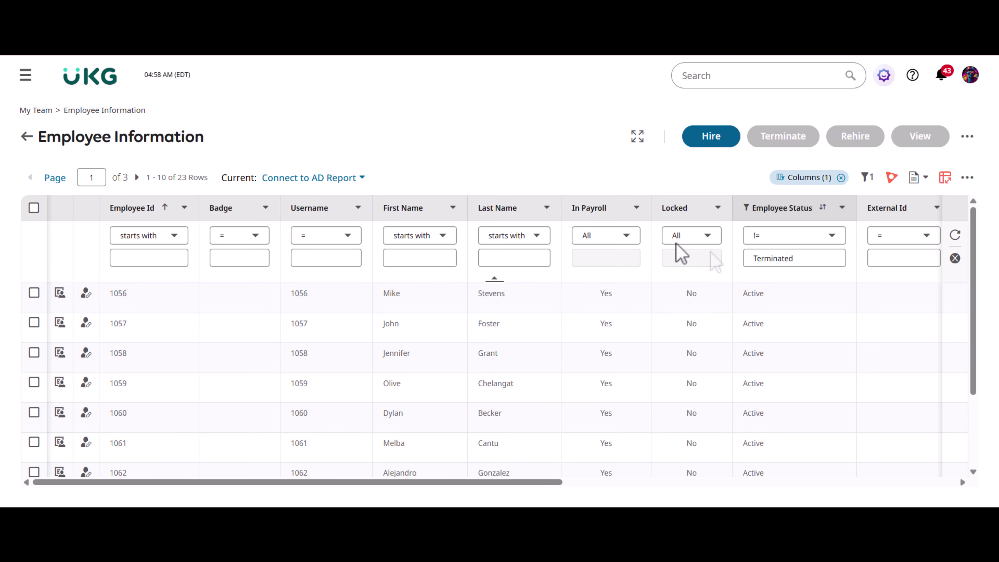
Open the Connect to AD Report from My Saved Reports for editing
left_click(25, 76)
left_click(44, 109)
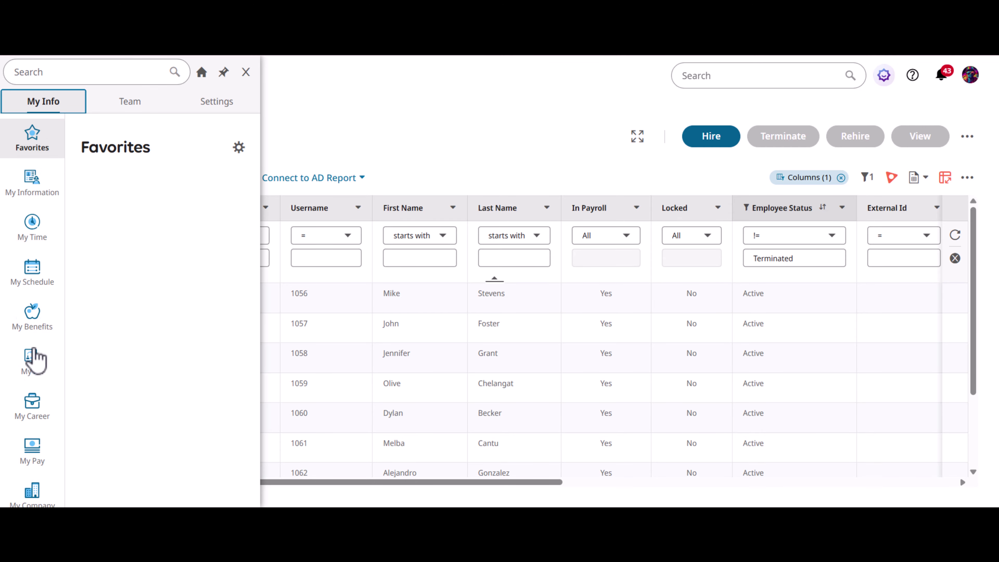
left_click(31, 413)
left_click(165, 221)
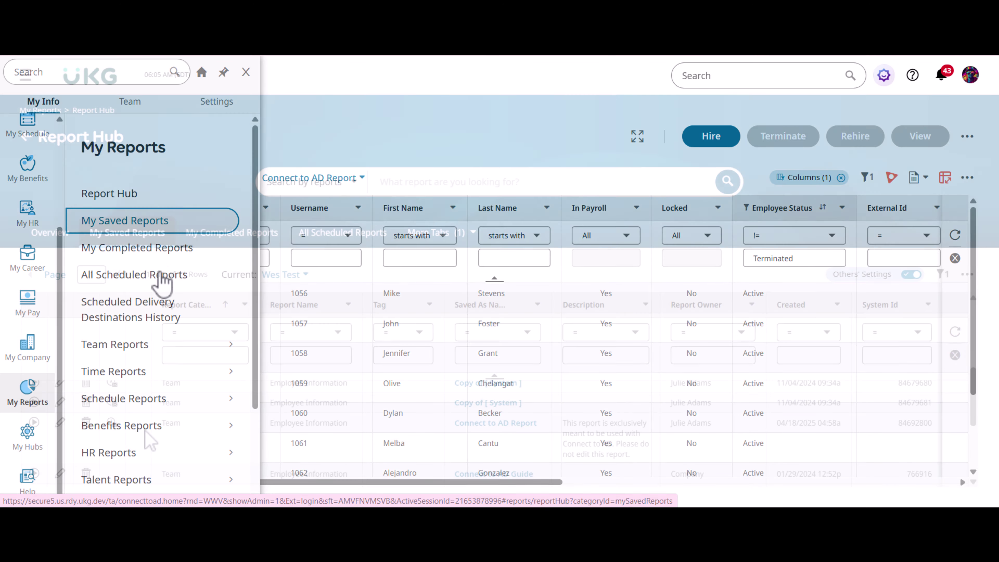
left_click(60, 422)
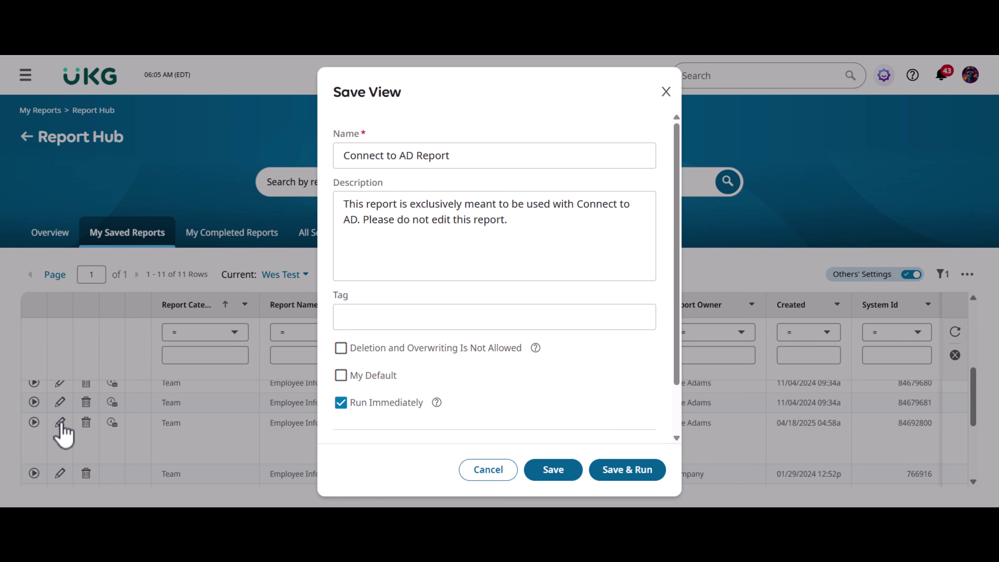
Share the report with the CONNECT-TO-AD service account, save it, and select its System Id in the saved reports list
scroll(346, 408, "down", 2)
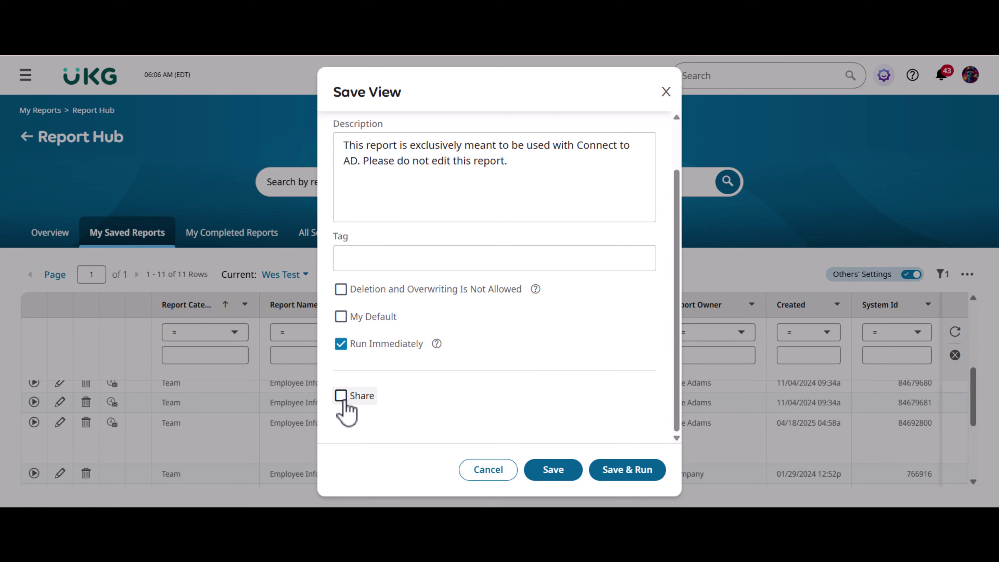
left_click(341, 395)
scroll(521, 309, "down", 4)
left_click(521, 308)
left_click(490, 320)
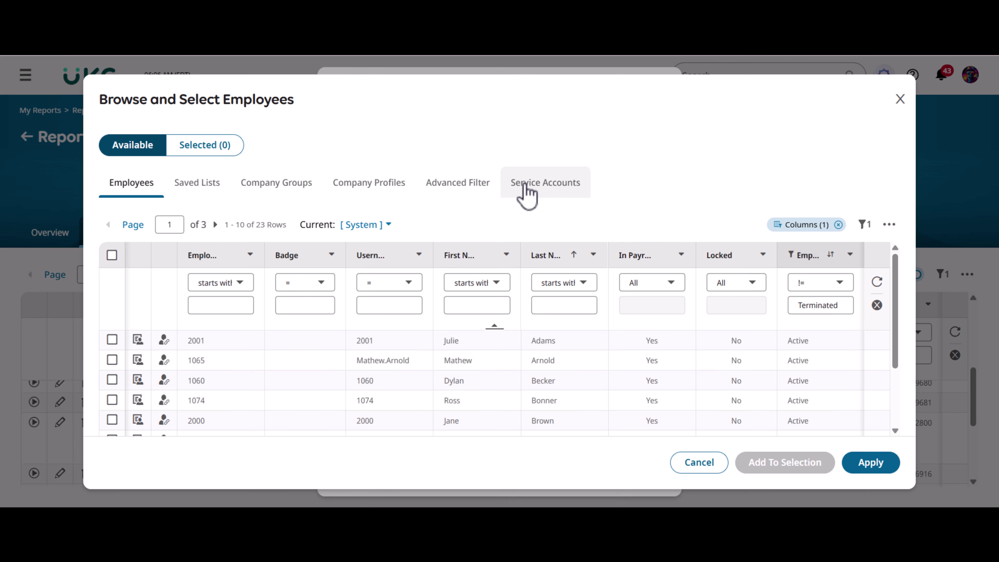
left_click(543, 183)
left_click(113, 319)
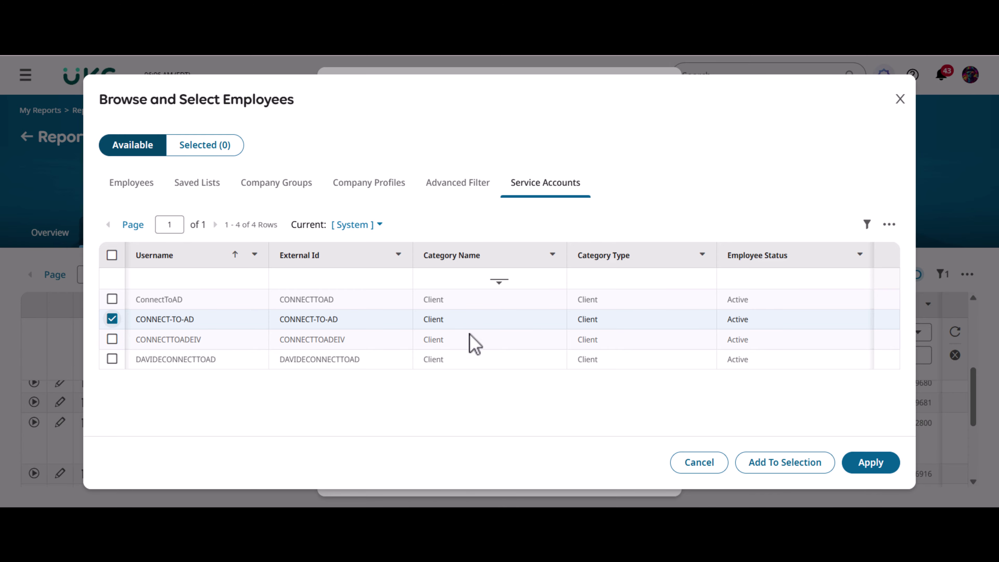
left_click(871, 463)
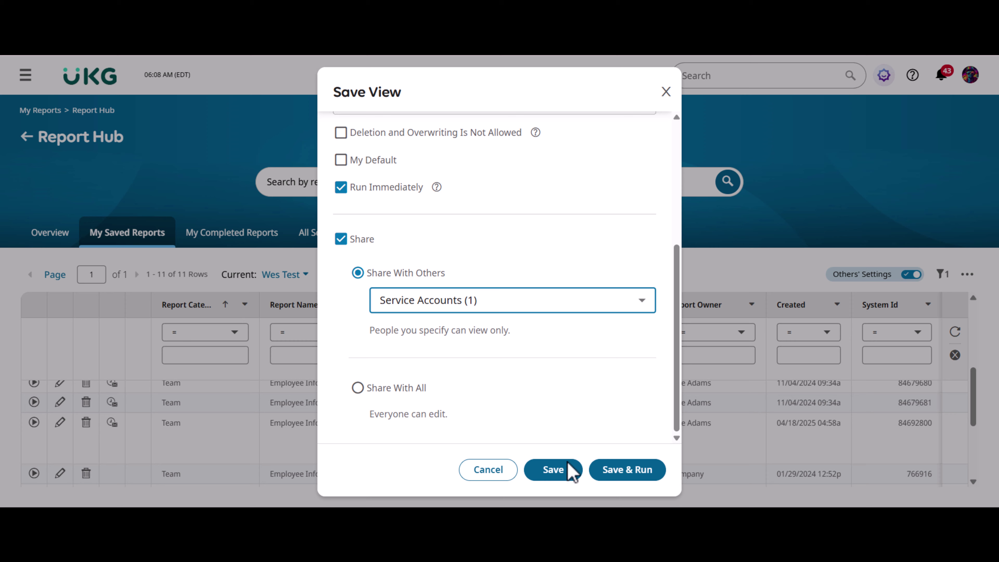
left_click(571, 471)
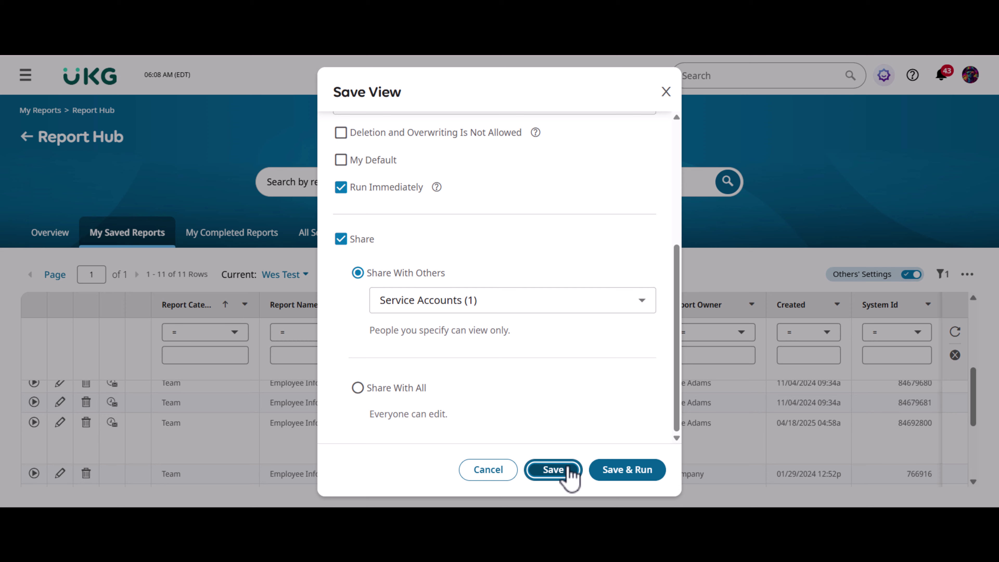
double_click(904, 423)
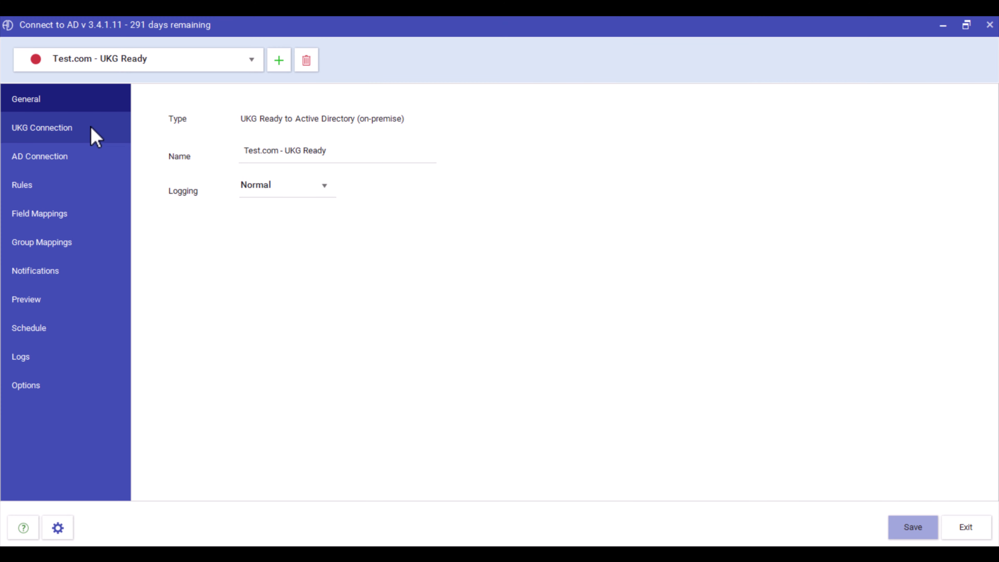
left_click(82, 128)
key("Tab")
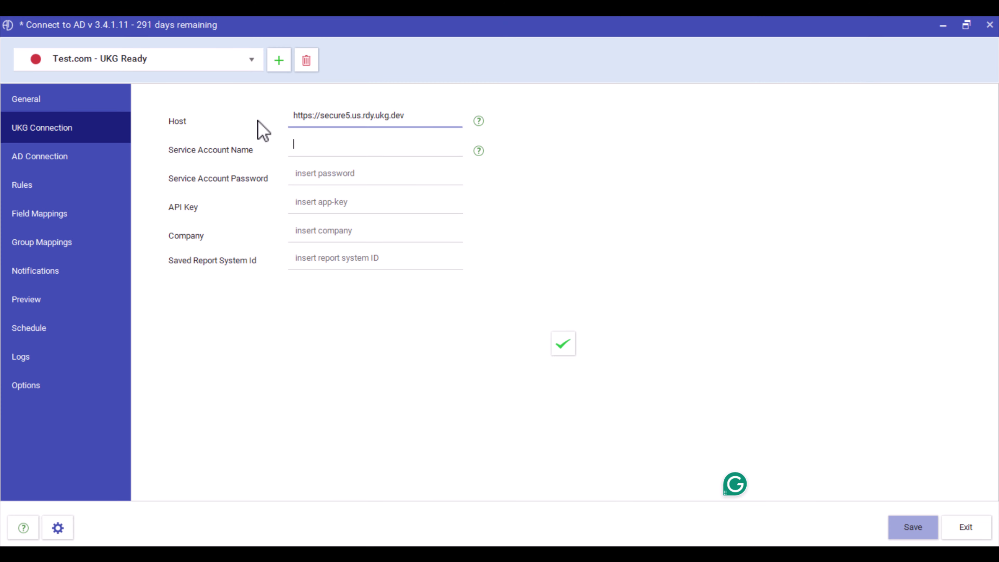
type("CONNECT-TO-AD")
key("Tab")
type("****************")
key("Tab")
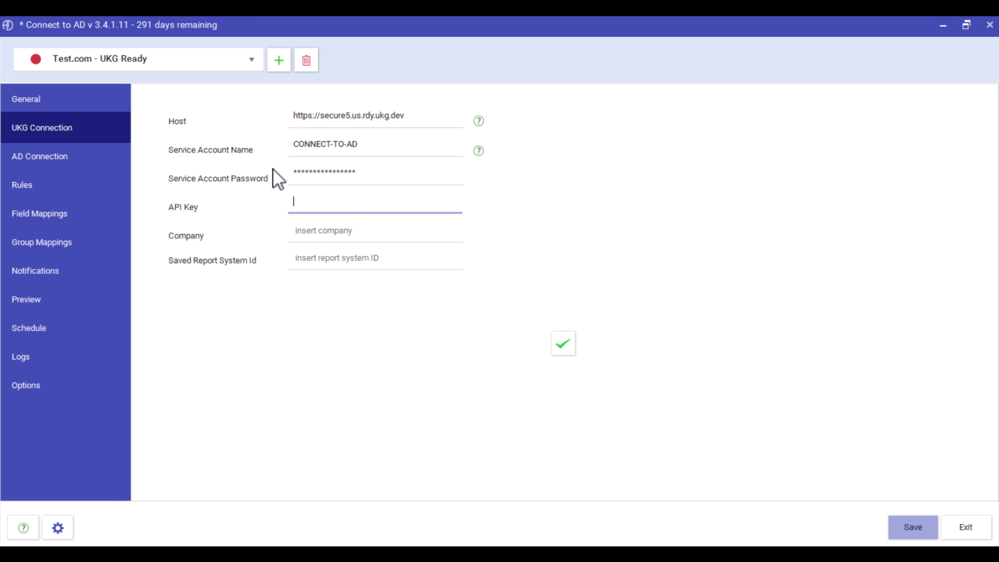
Paste the API key, set the company to connecttoad, and paste the saved report's System Id
key("ctrl+v")
key("Tab")
type("connecttoad")
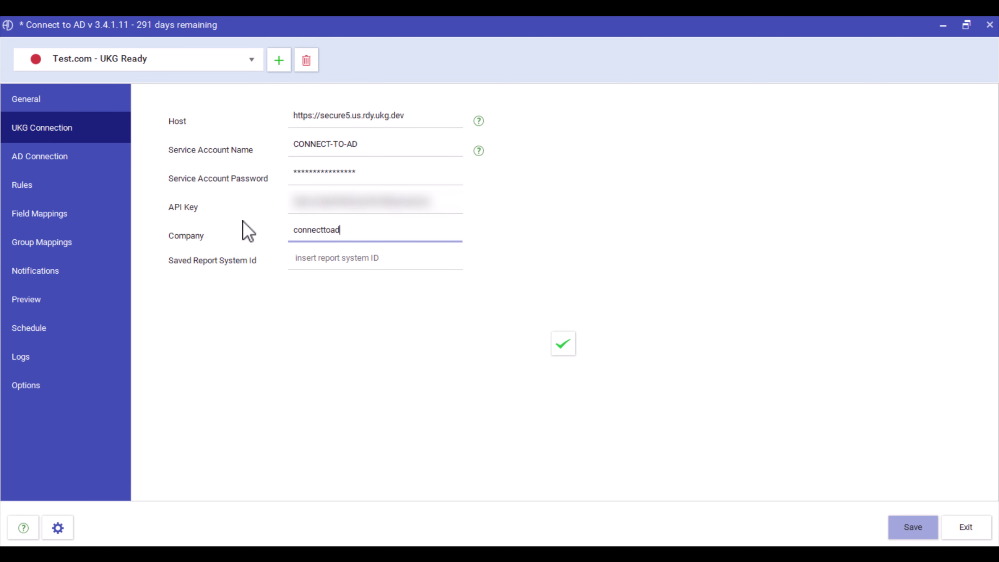
key("Tab")
key("ctrl+v")
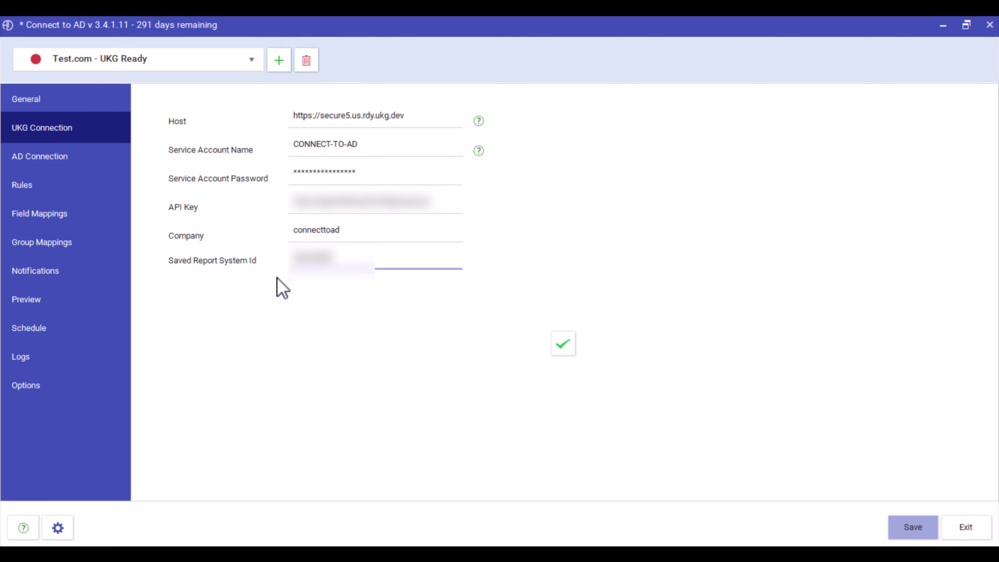
Save the UKG connection settings and check the UKG API connection
left_click(912, 527)
key("Return")
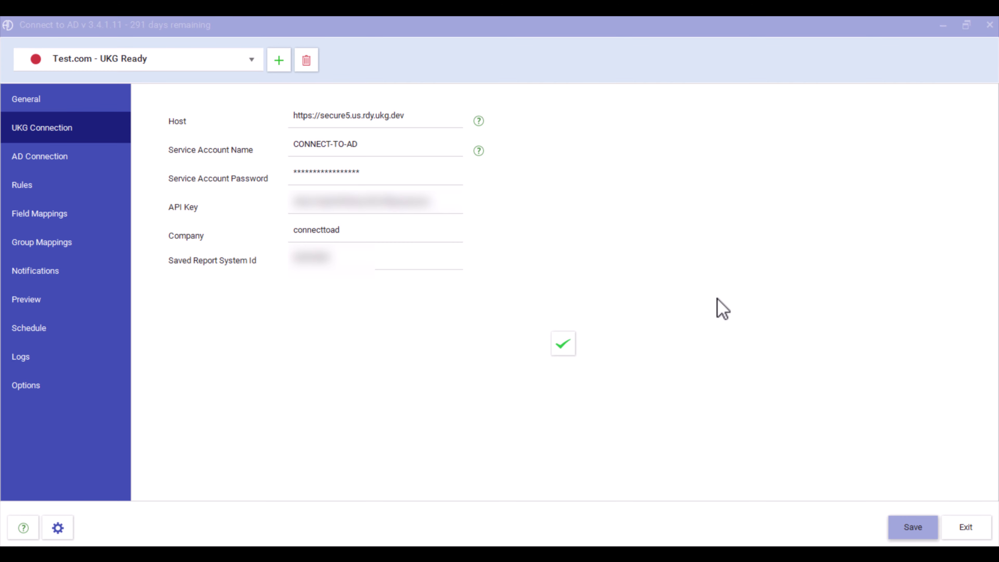
left_click(564, 344)
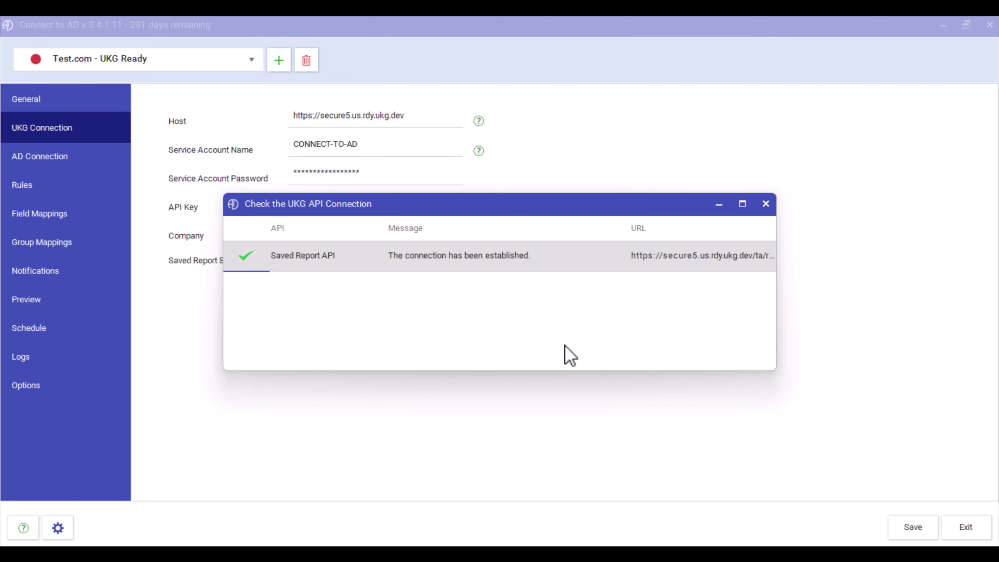